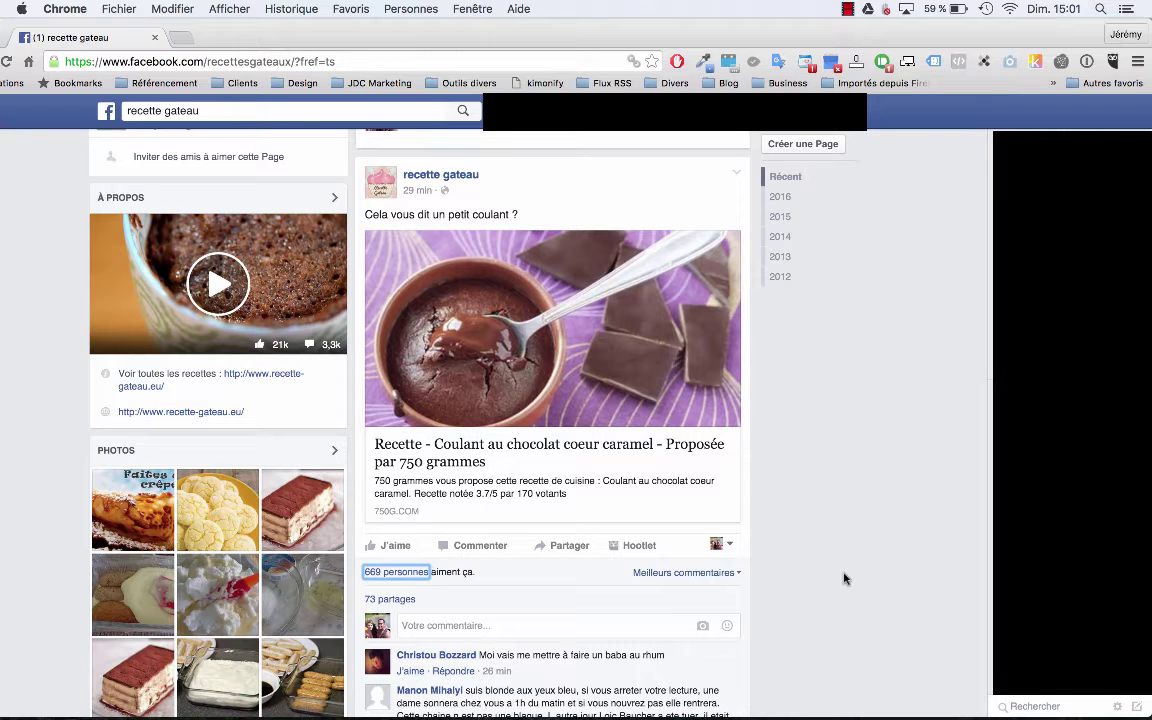
Step: Look over the recette gateau Facebook page's header and latest post, and view the search suggestions for the page name
scroll(843, 538, up, 3)
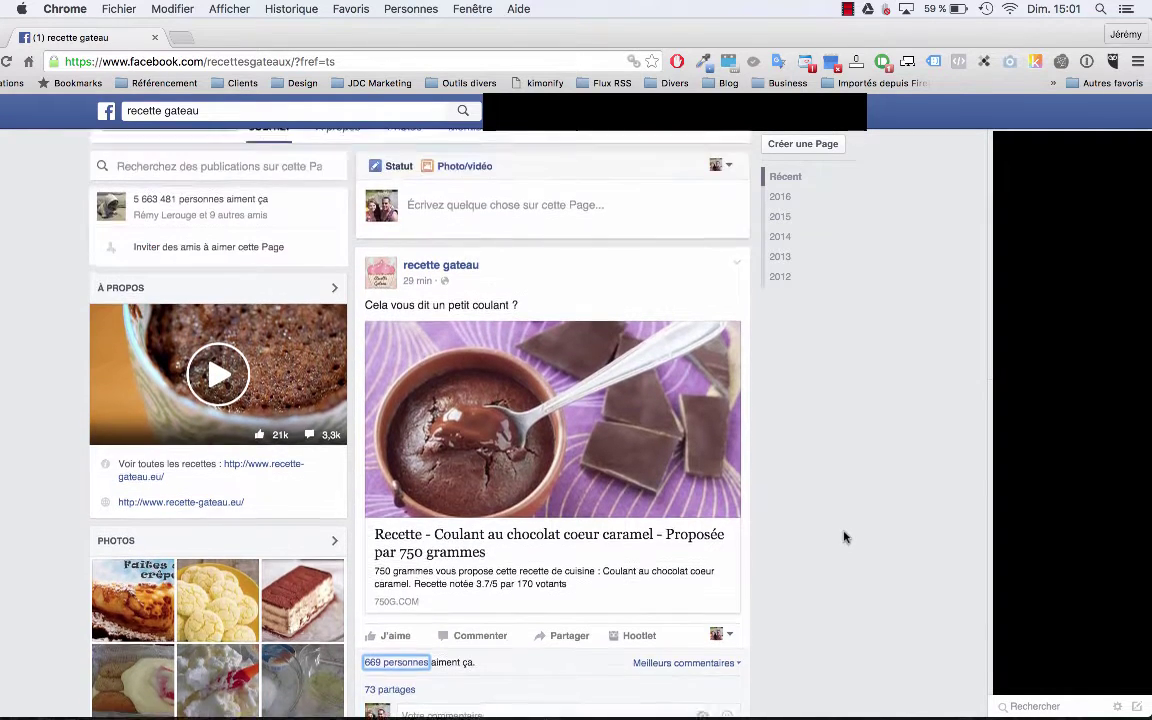
scroll(843, 538, up, 5)
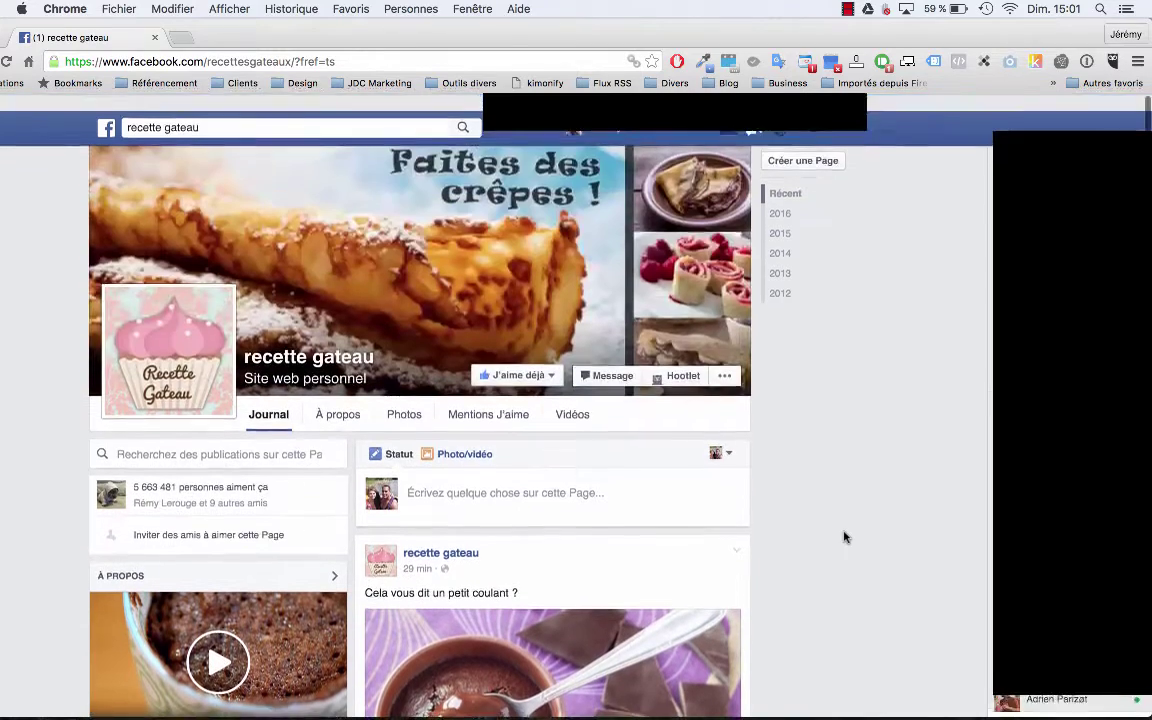
scroll(843, 538, down, 1)
scroll(843, 538, down, 3)
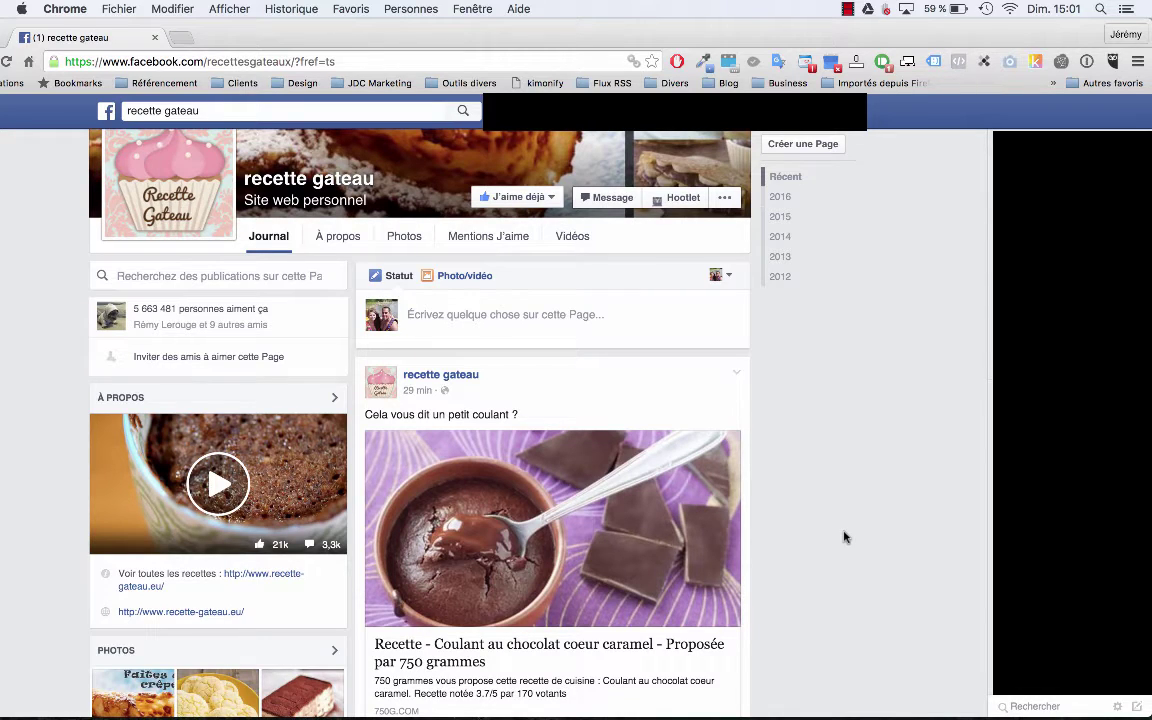
scroll(843, 538, down, 3)
scroll(843, 538, up, 7)
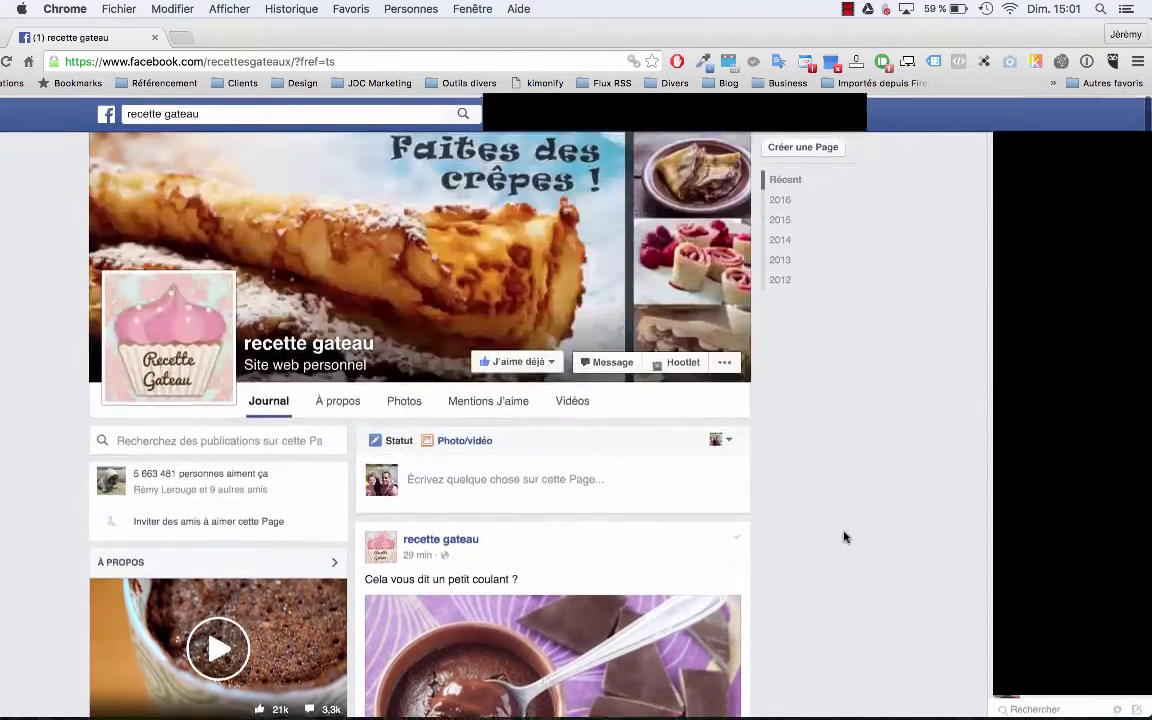
click(224, 110)
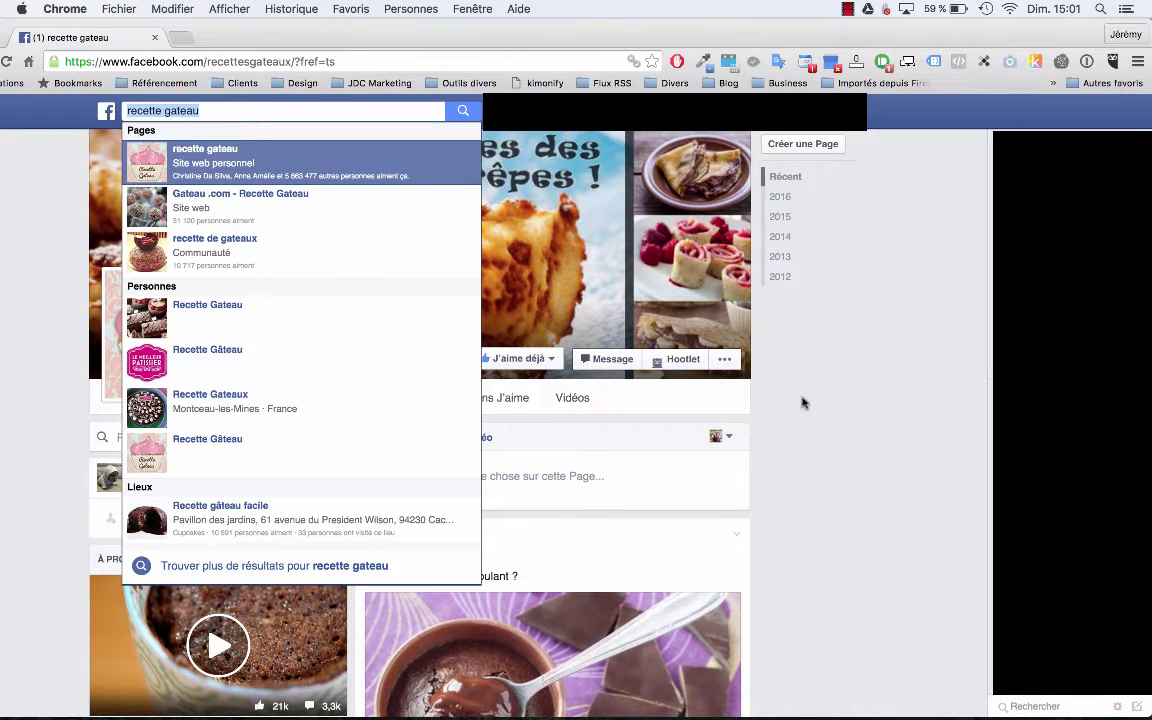
click(835, 500)
Step: View the list of people who like the page's cookies photo post and close it
scroll(835, 500, down, 10)
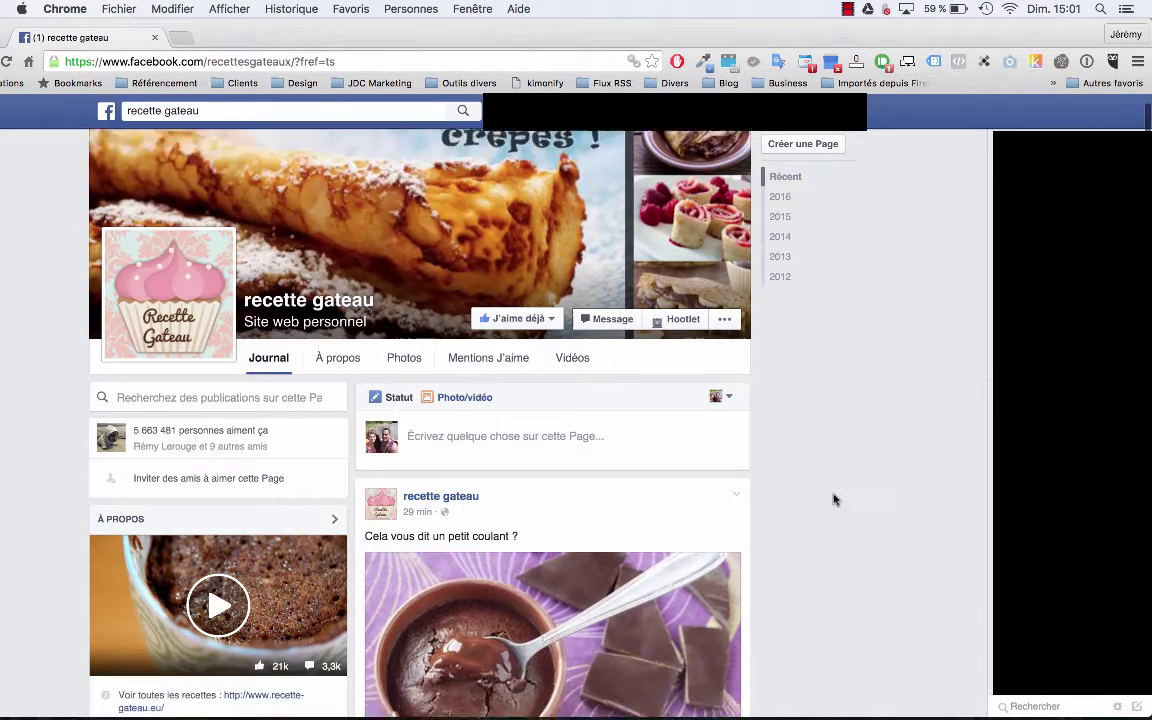
scroll(835, 500, down, 3)
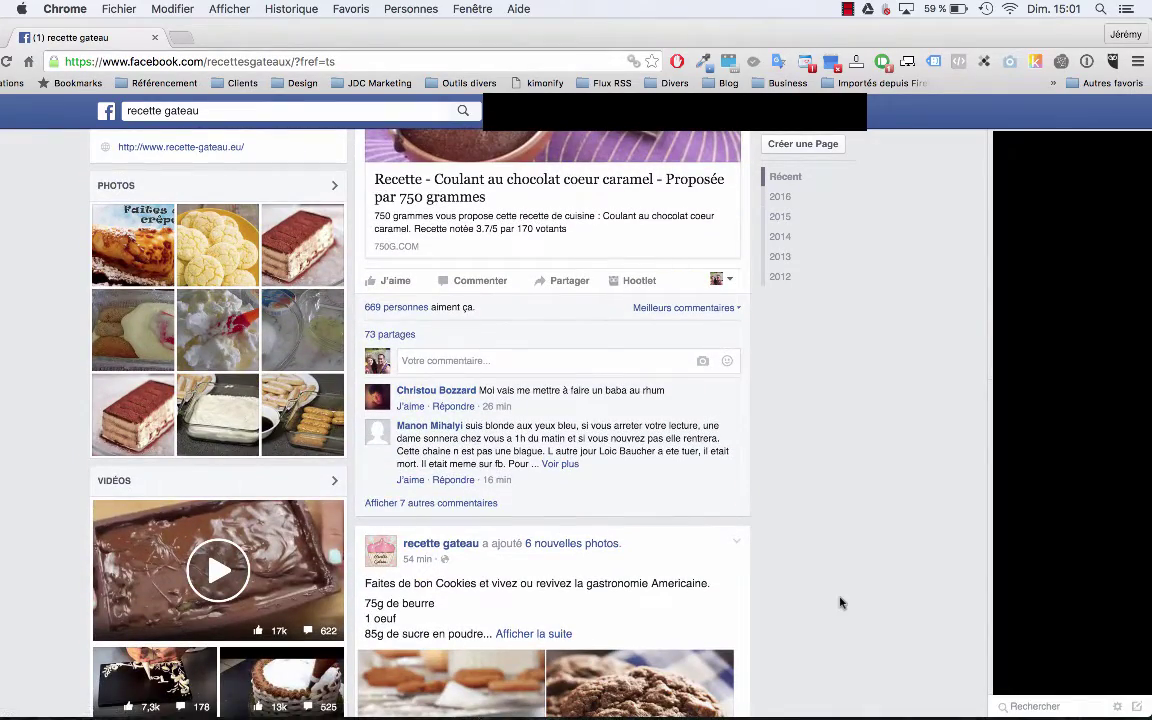
scroll(840, 601, down, 10)
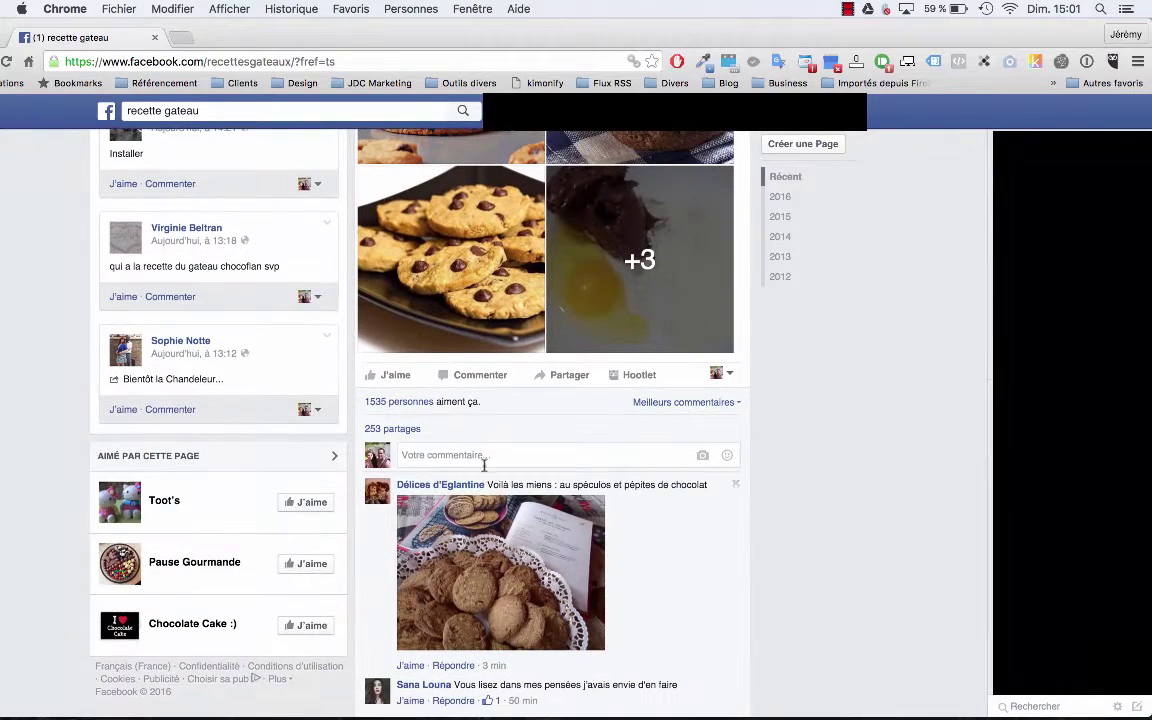
click(399, 403)
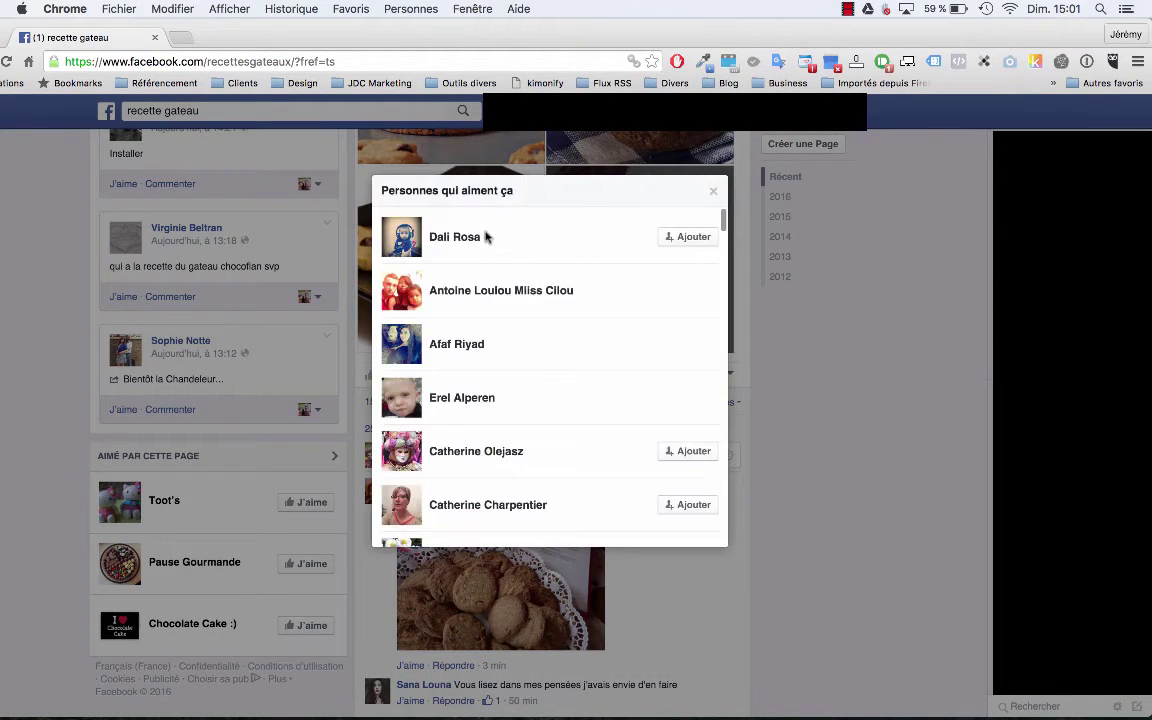
click(715, 193)
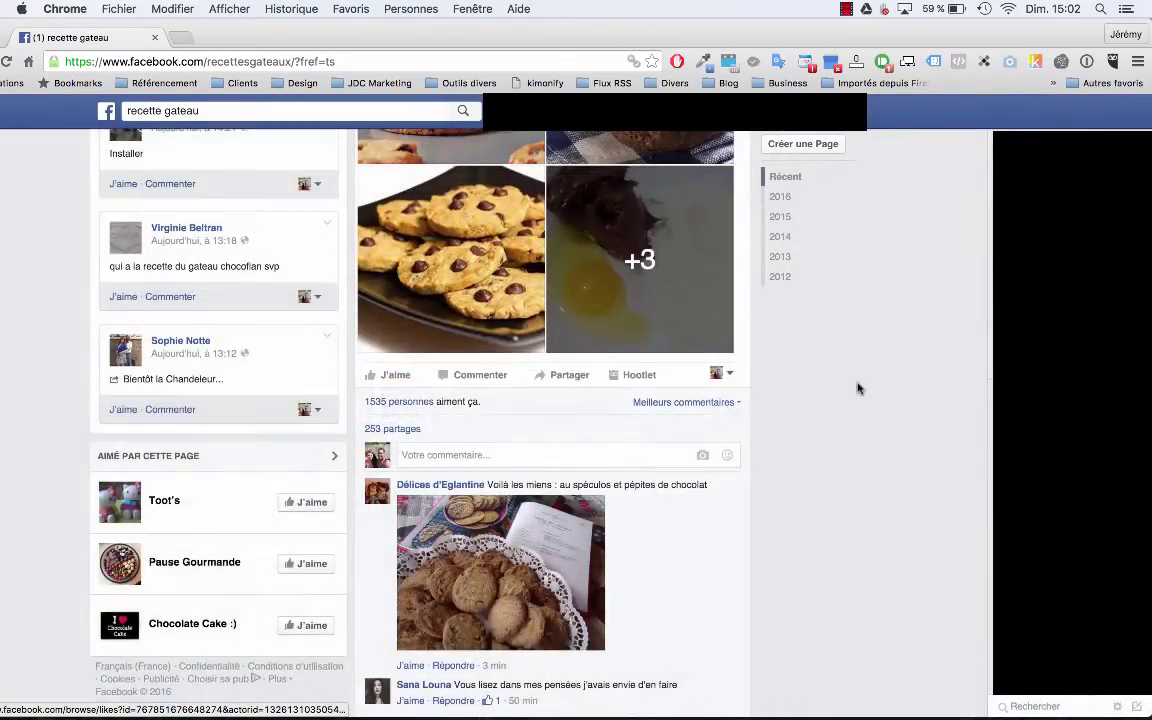
Step: Examine the recette gateau page's header and its coulant and cookies posts, including their likes, shares and comments
scroll(857, 388, up, 15)
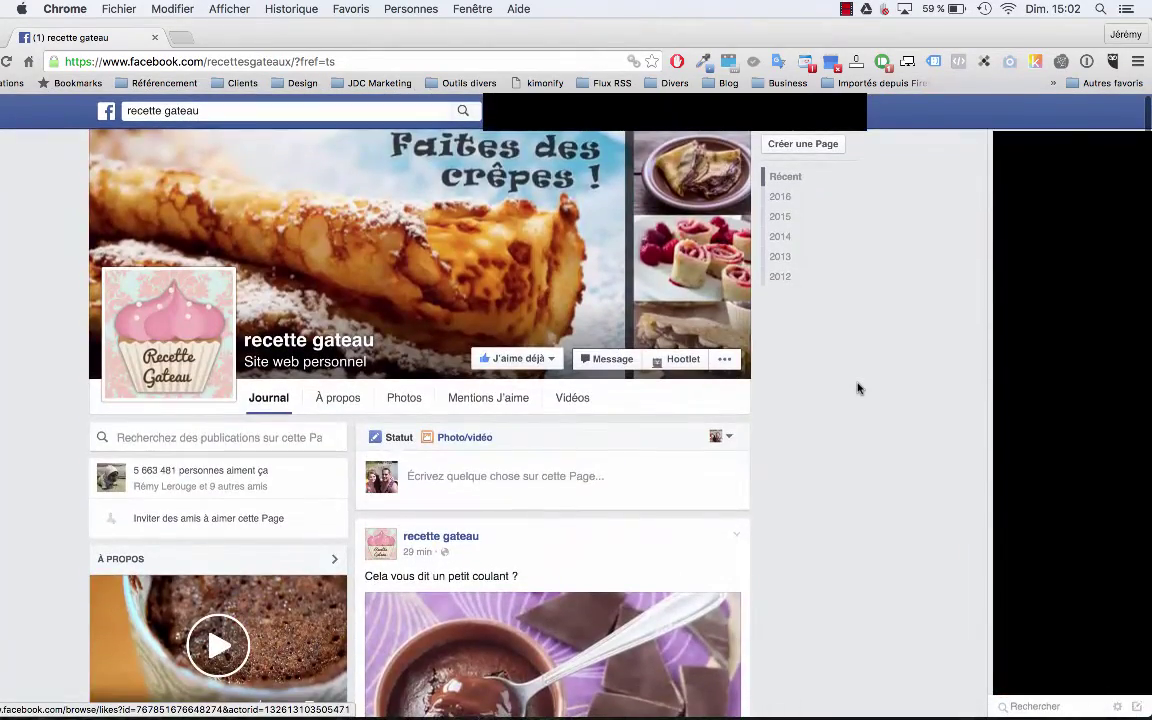
scroll(857, 388, down, 4)
scroll(857, 388, down, 4)
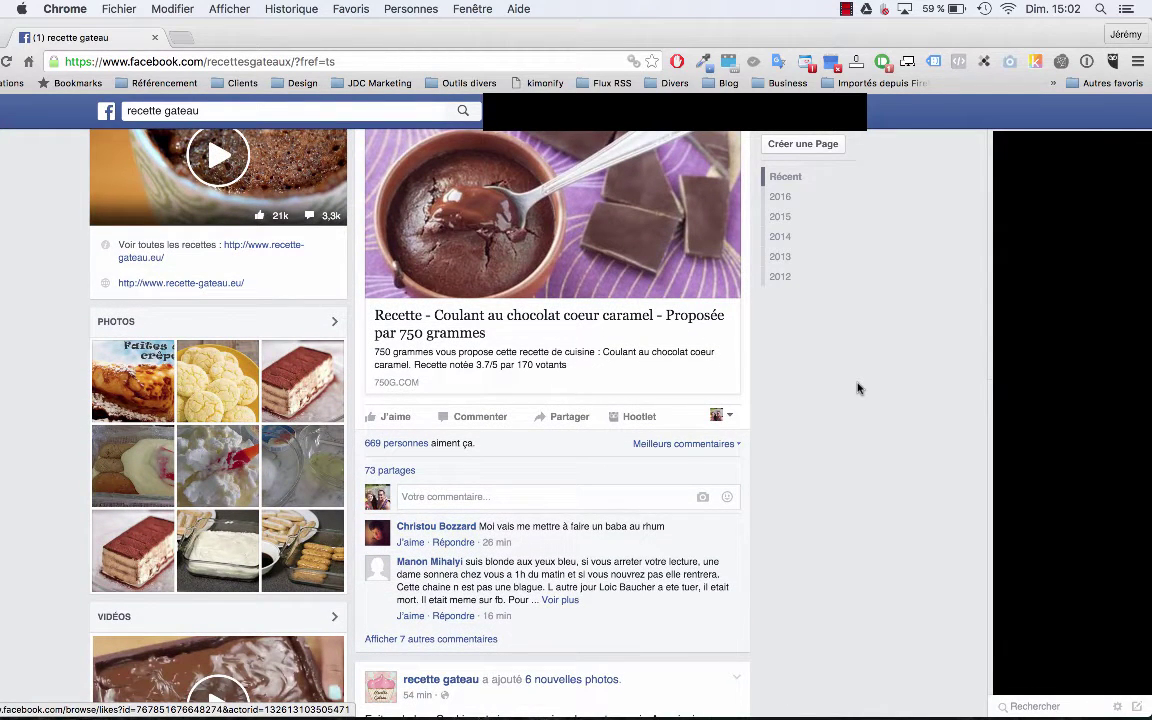
scroll(857, 388, up, 8)
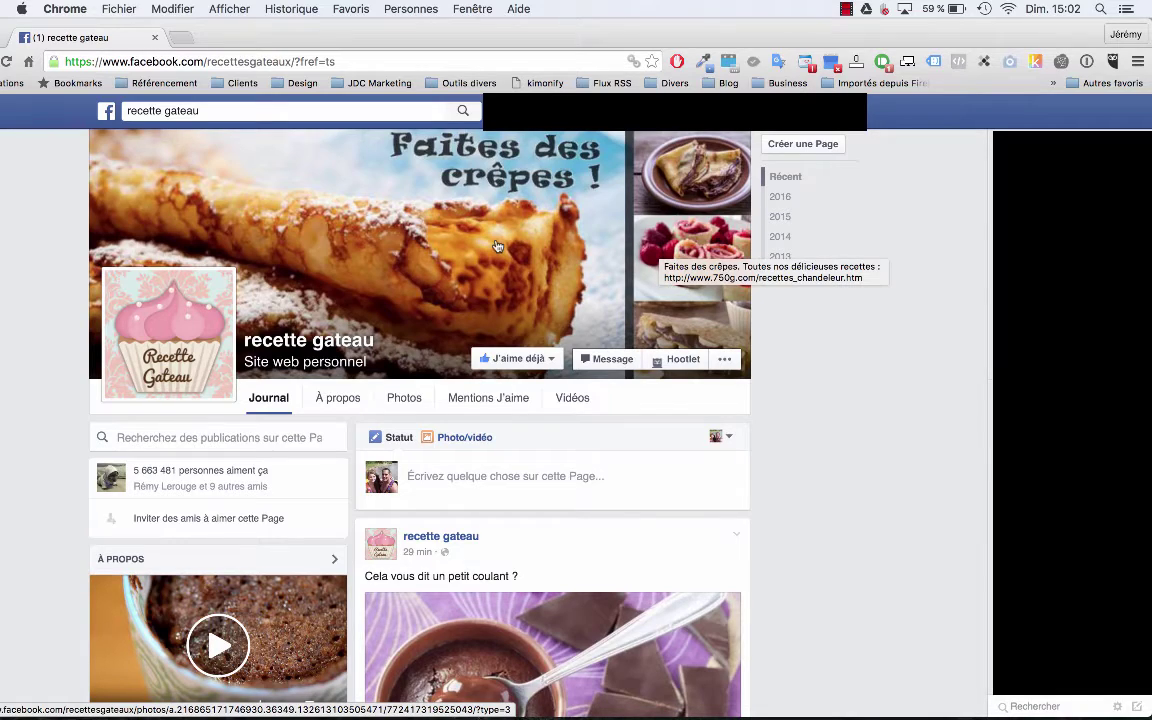
scroll(870, 495, down, 5)
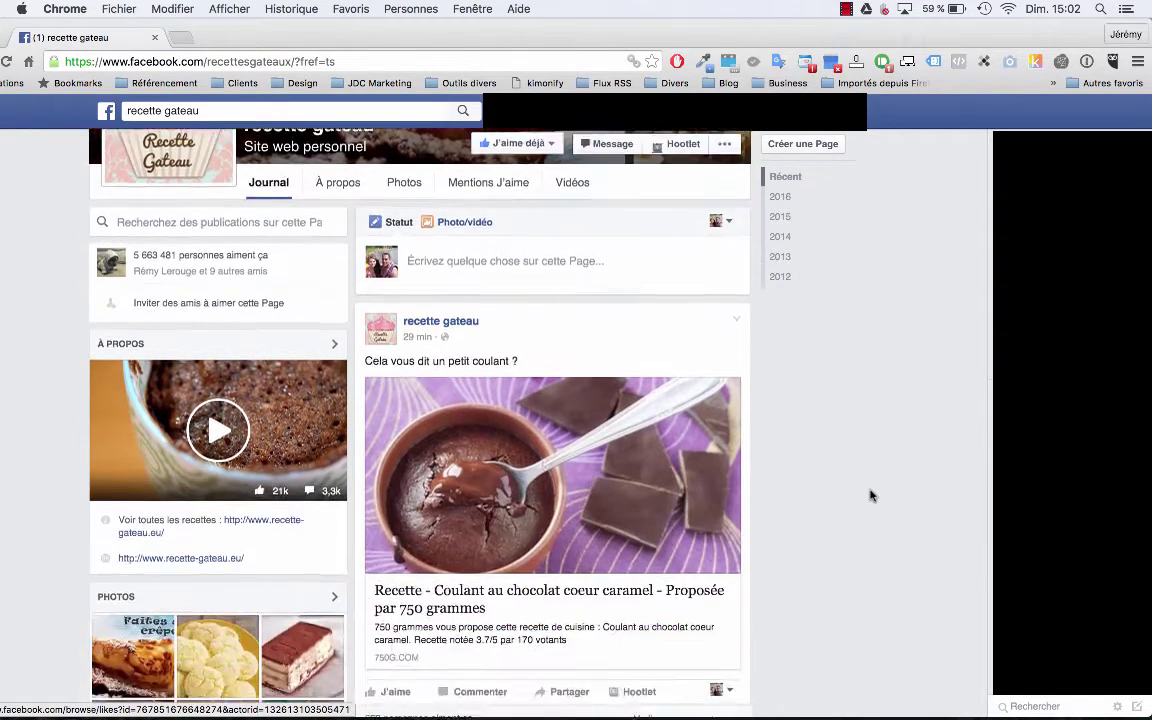
scroll(870, 495, up, 5)
scroll(870, 495, down, 5)
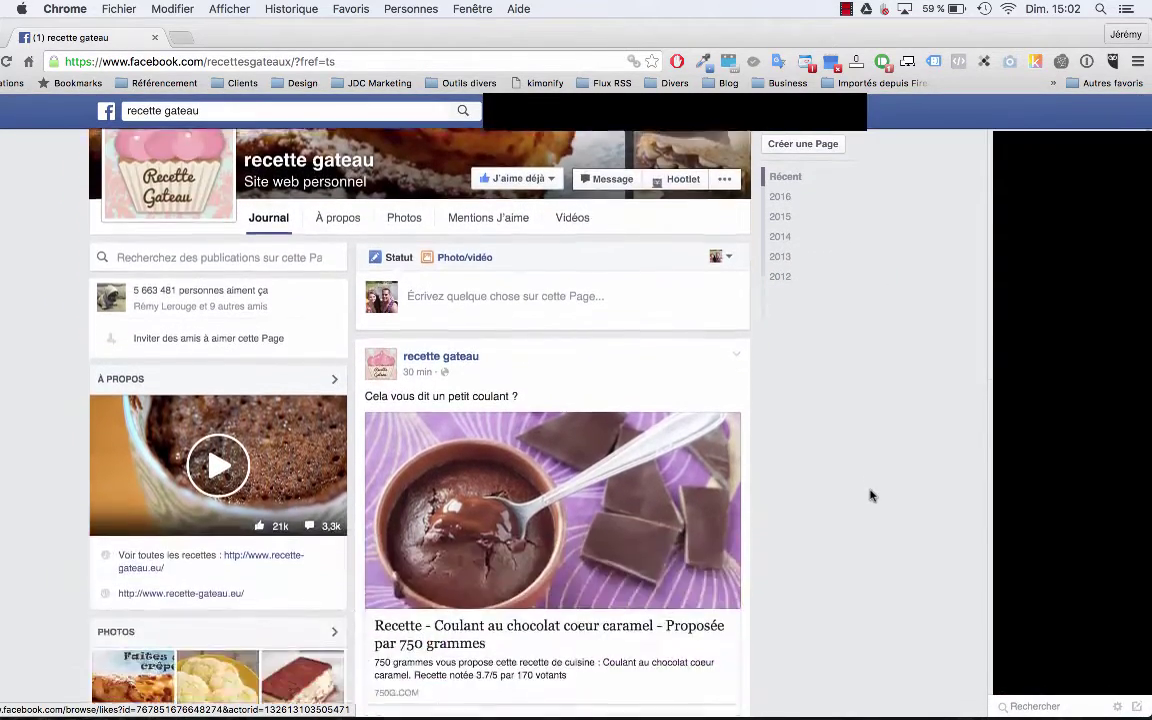
scroll(870, 495, down, 5)
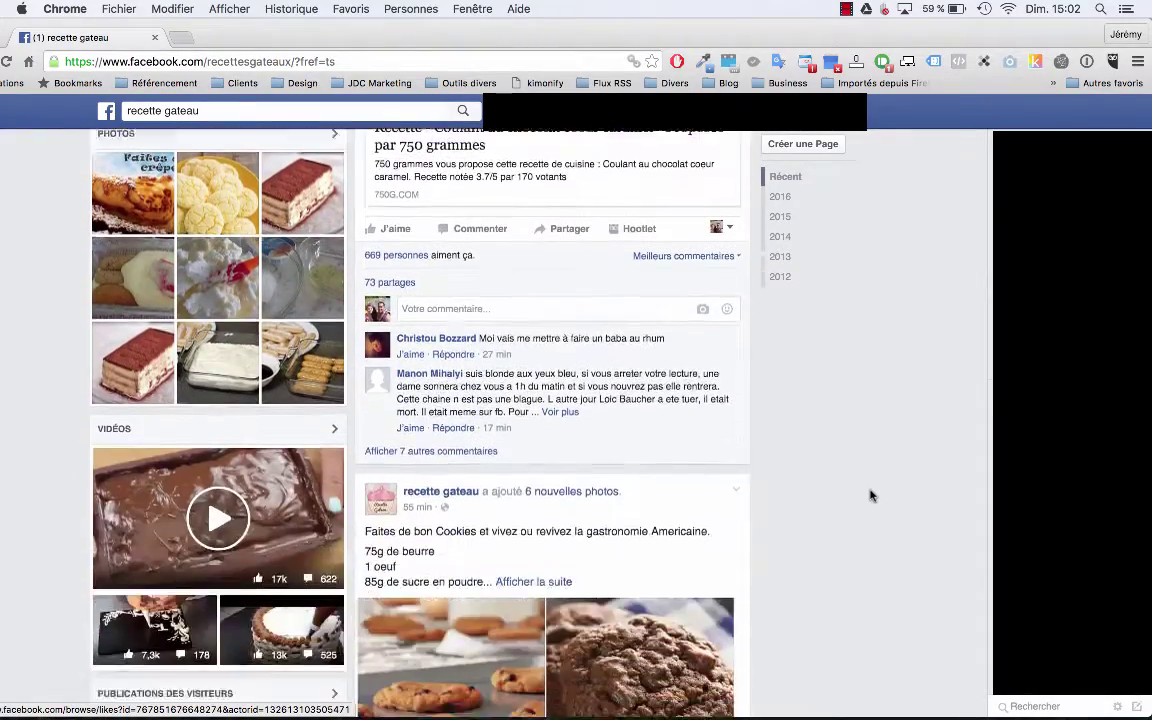
scroll(870, 495, down, 3)
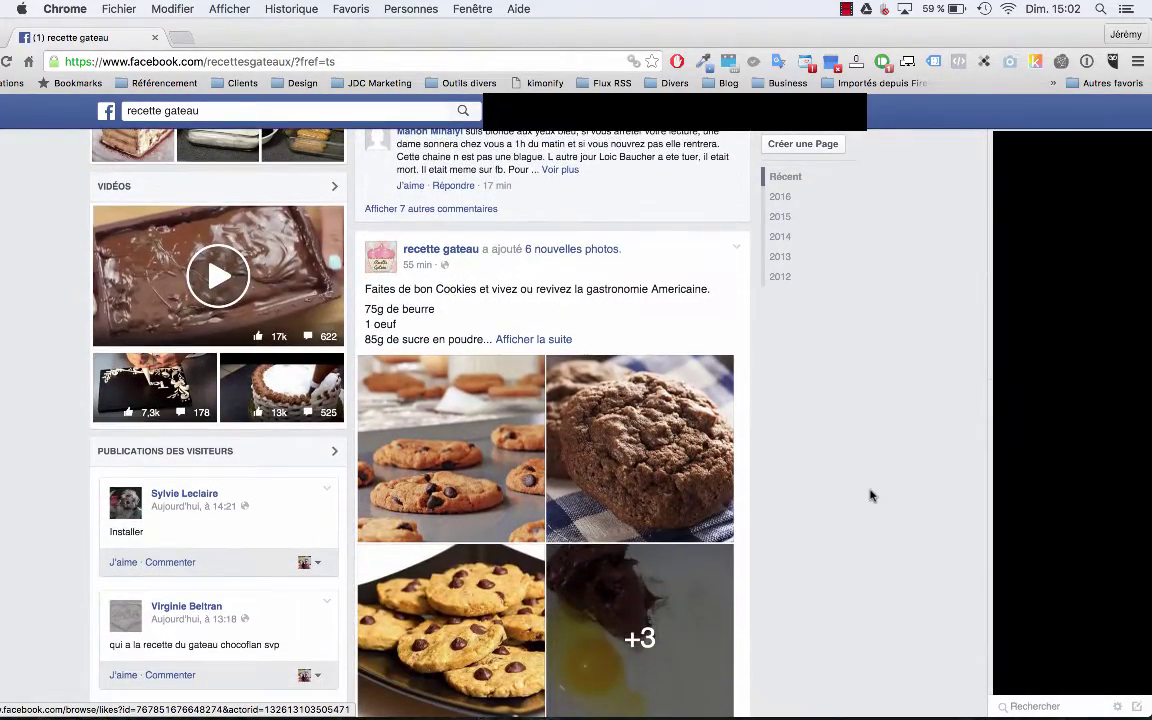
scroll(870, 495, down, 4)
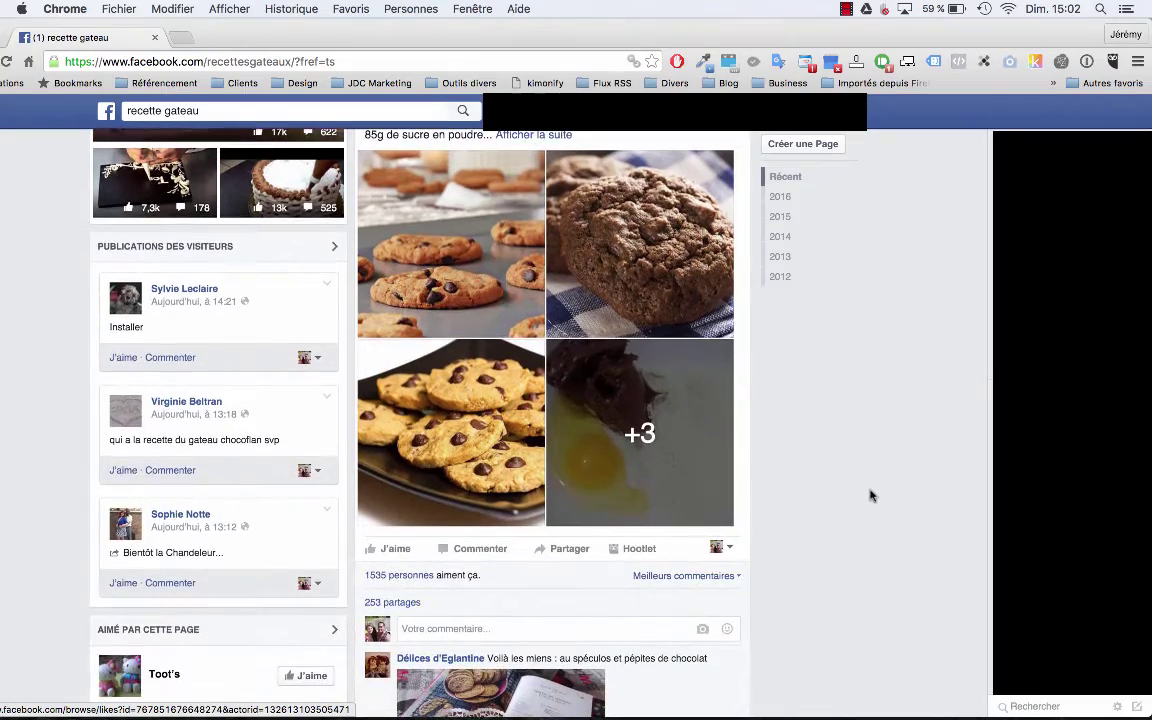
scroll(870, 495, down, 2)
scroll(870, 495, up, 10)
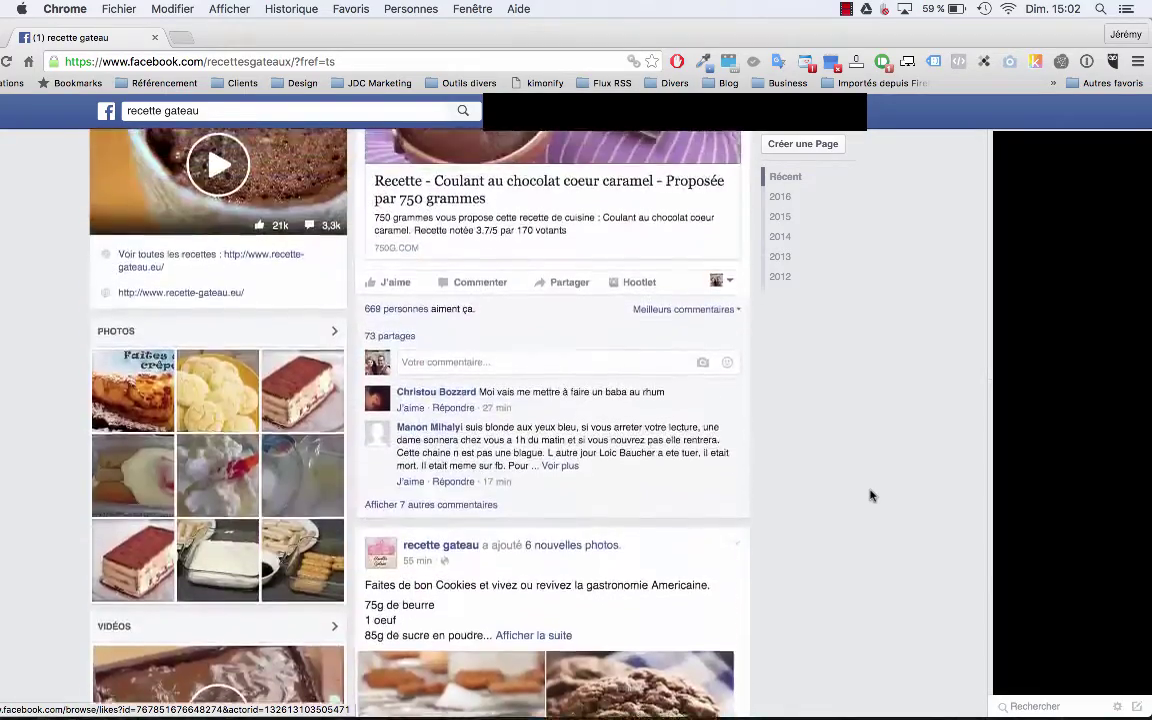
scroll(870, 495, up, 6)
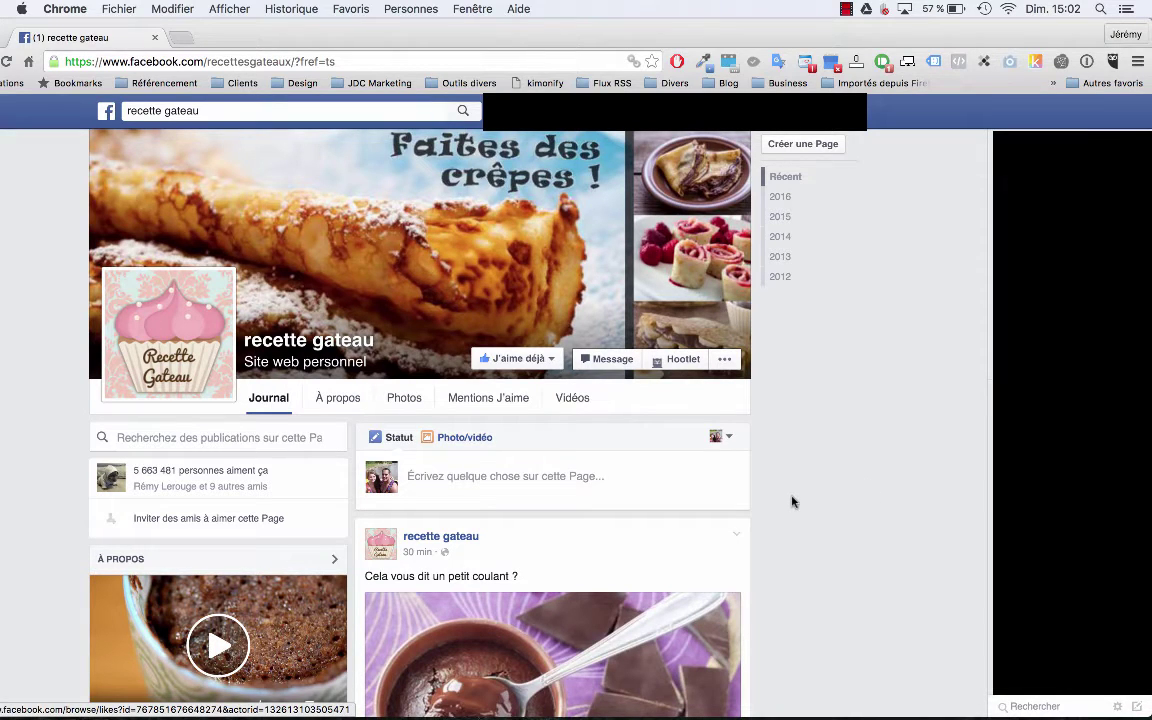
scroll(792, 501, down, 8)
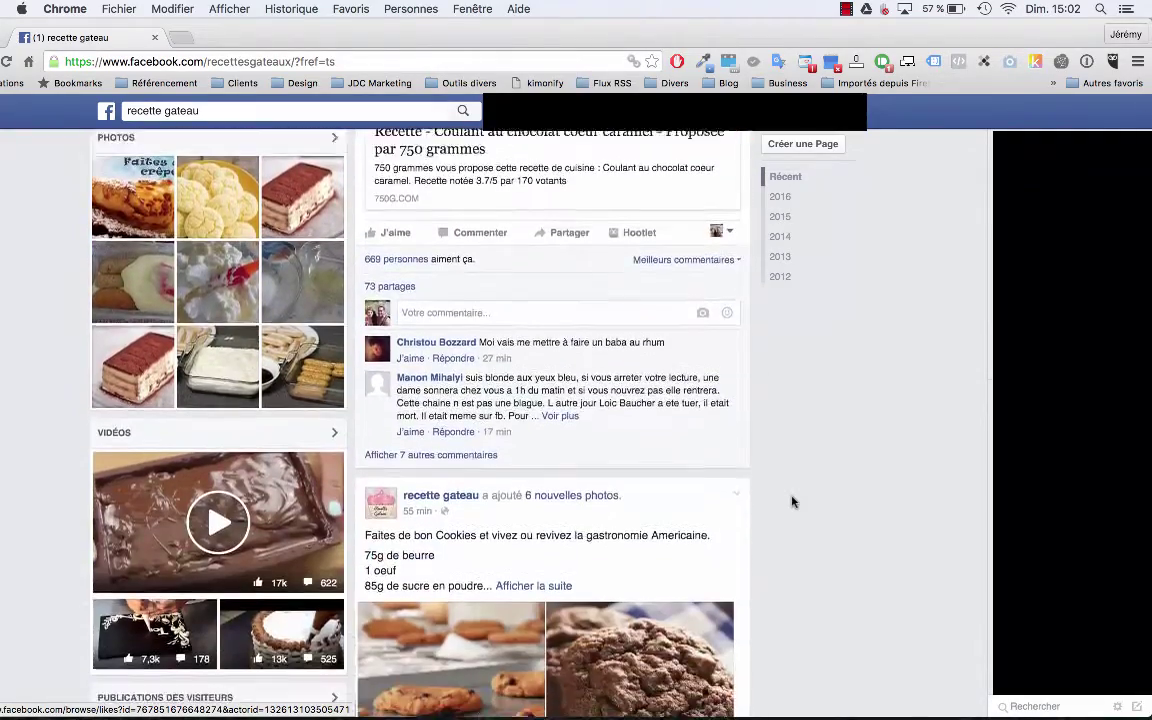
scroll(792, 501, down, 5)
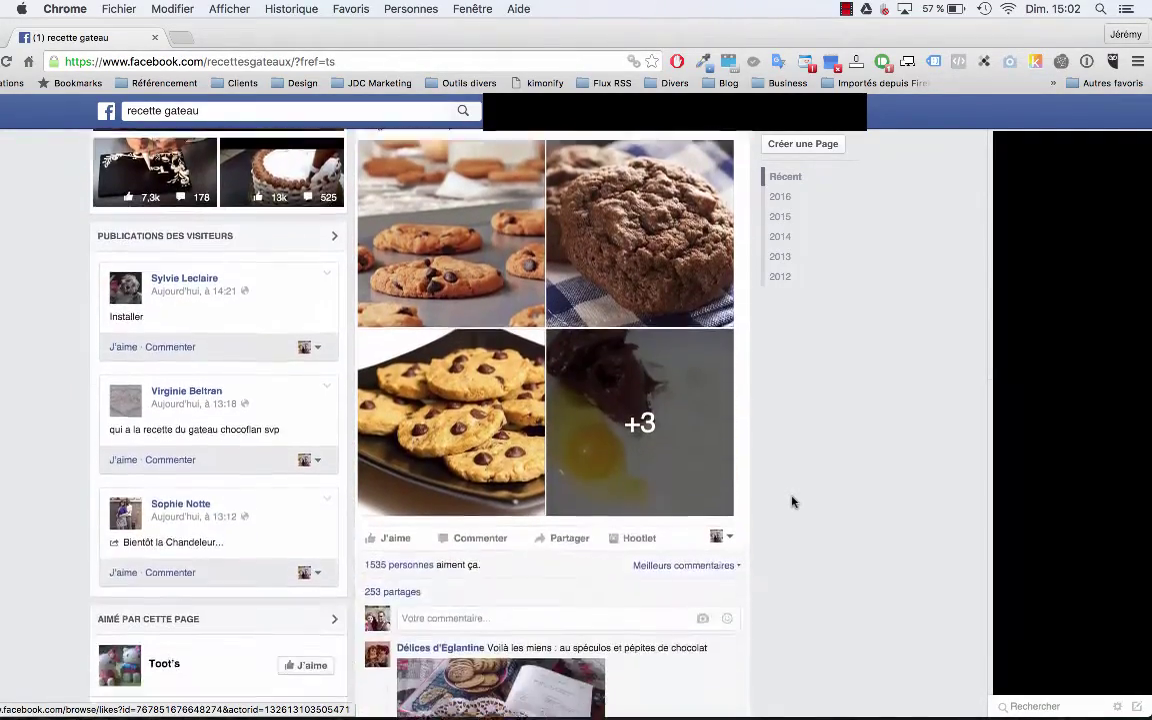
scroll(792, 501, down, 1)
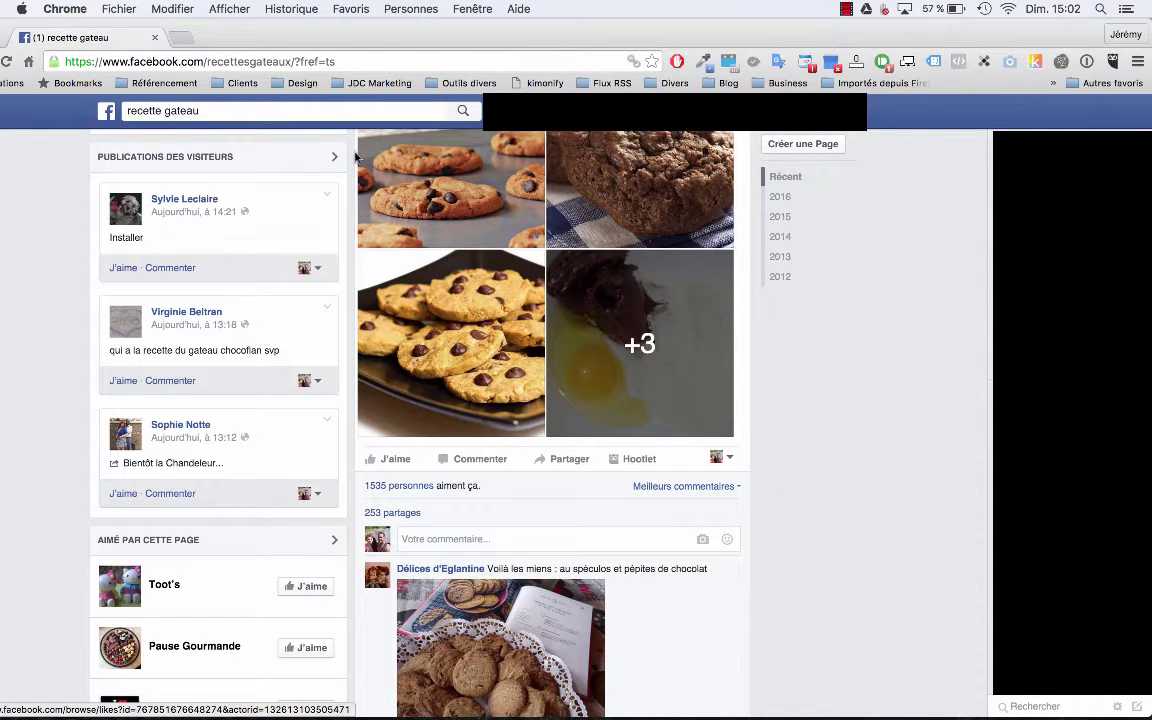
Step: Search for "yahoo" in a new browser tab and open the Yahoo France home page from the results
click(180, 38)
text(y)
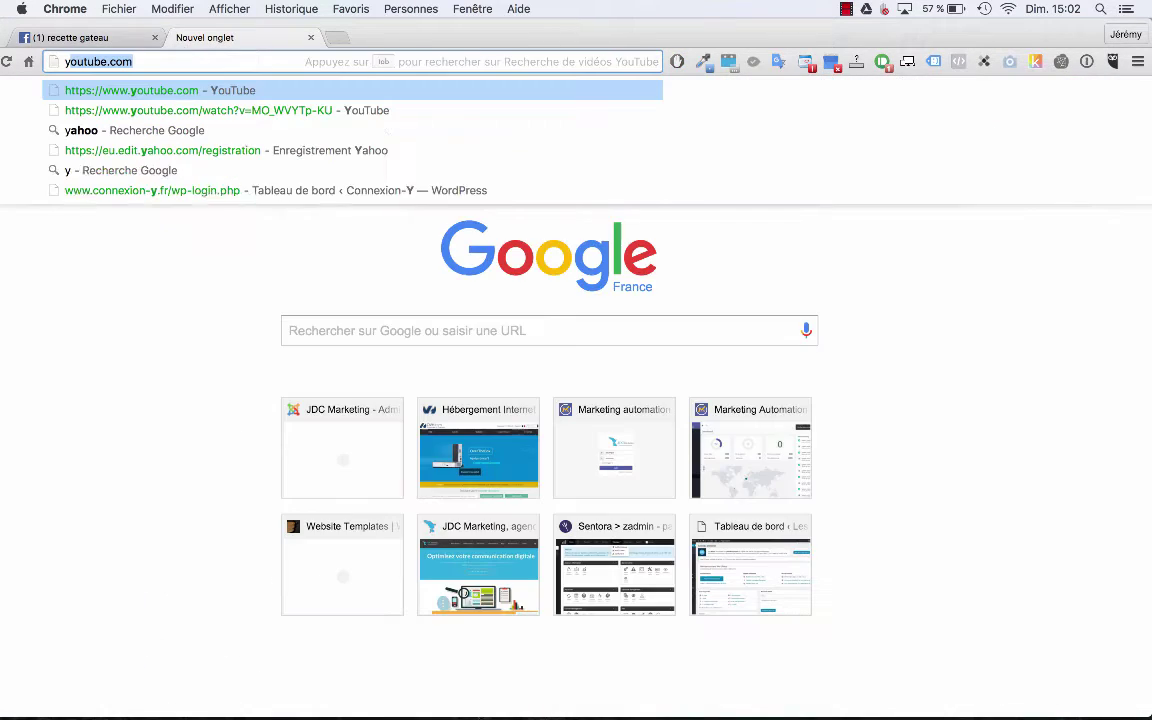
text(ahoo)
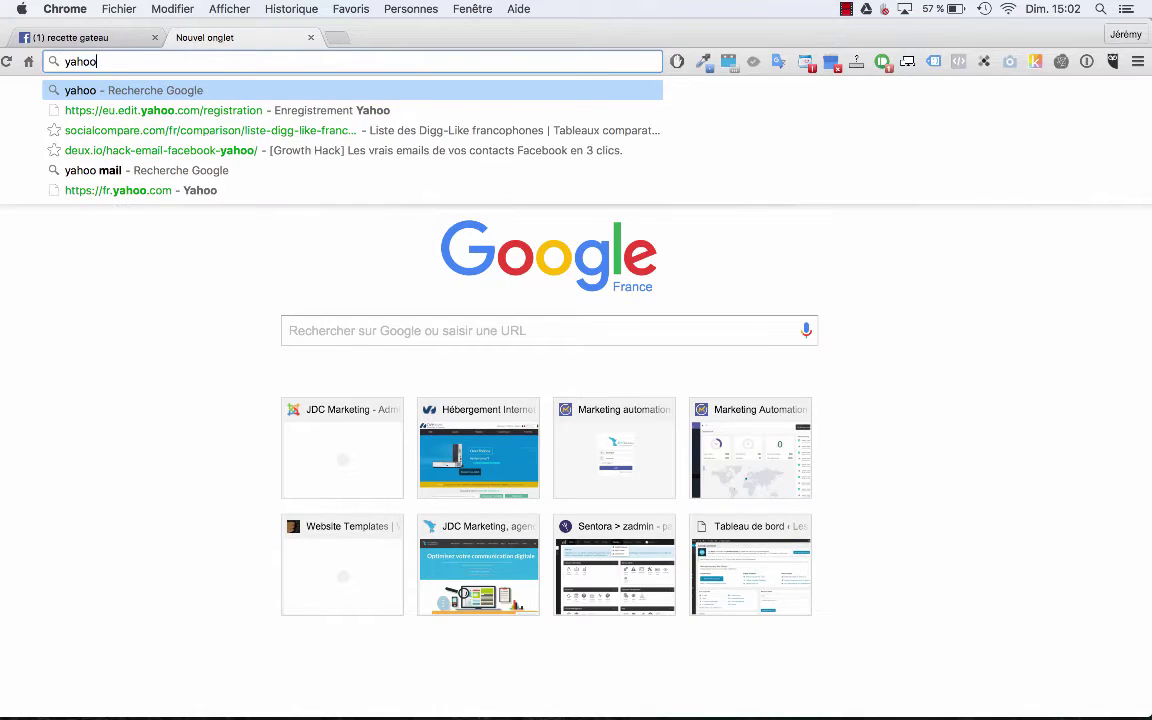
key(Return)
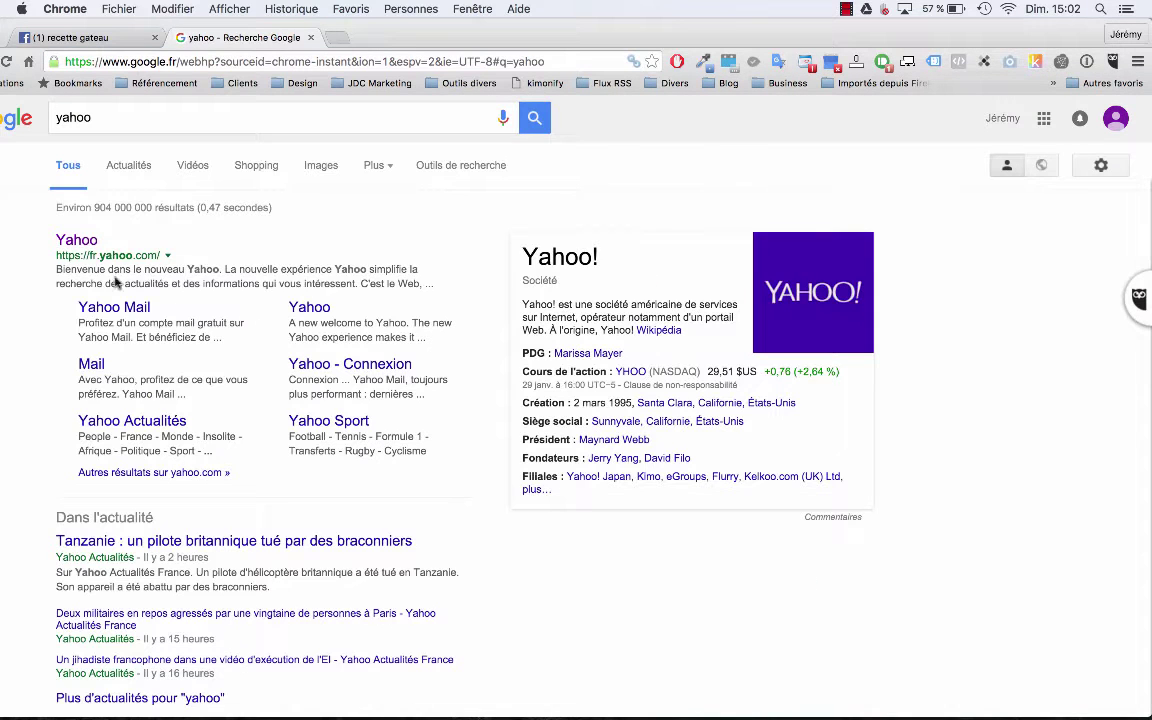
click(80, 247)
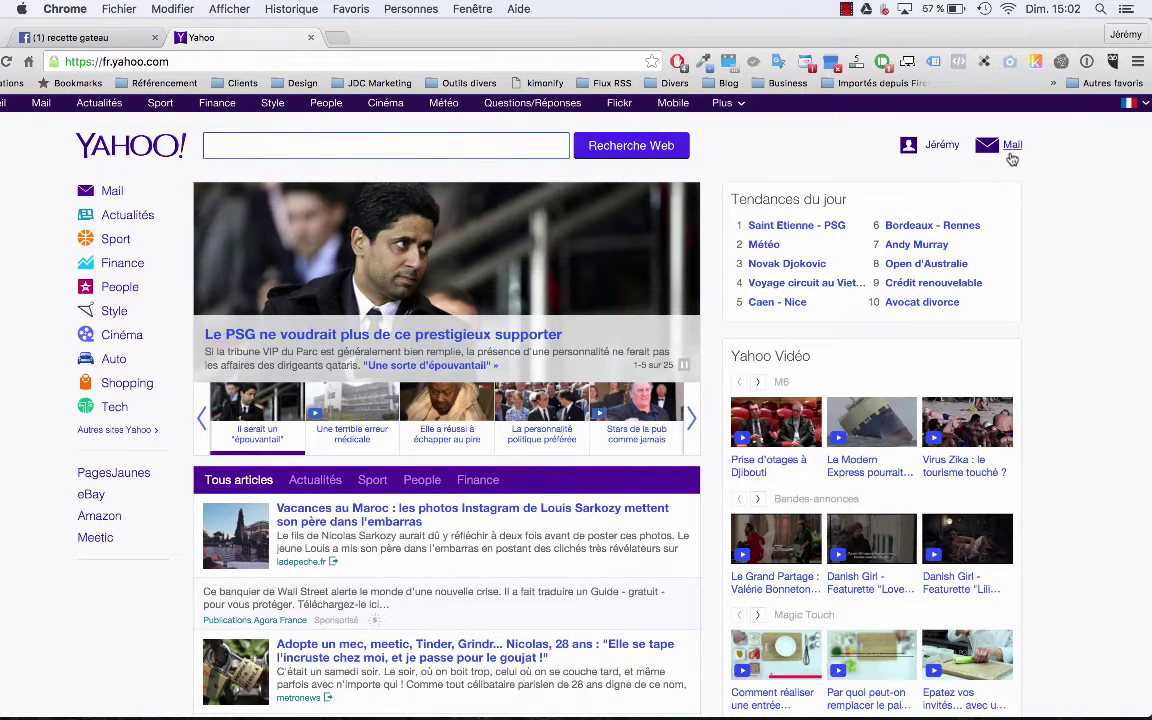
Step: Open Yahoo Mail, import the contacts from Facebook and skip sharing the new mail address
mouse_move(1011, 150)
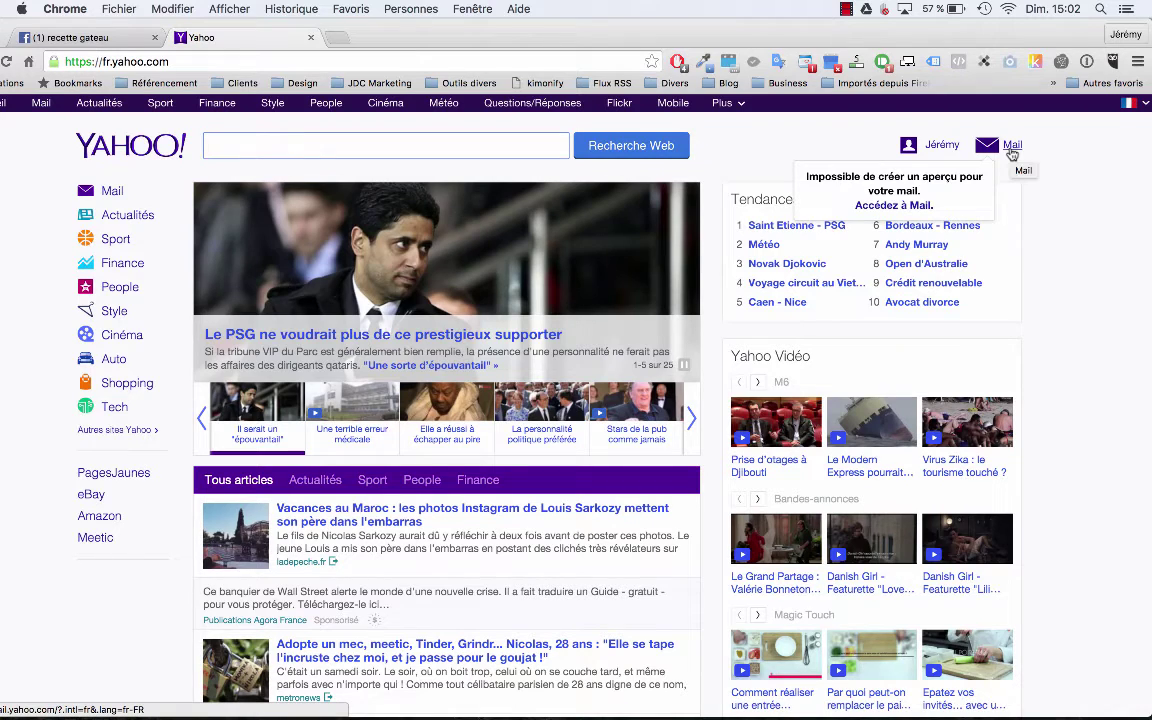
click(1012, 146)
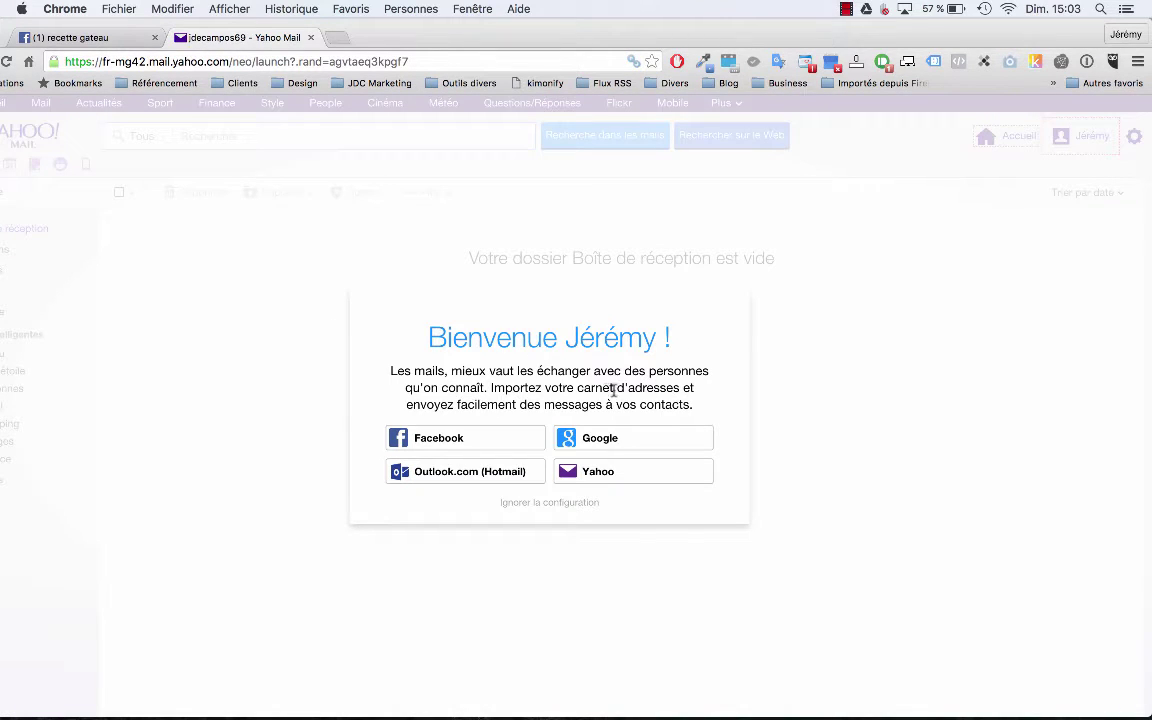
click(440, 440)
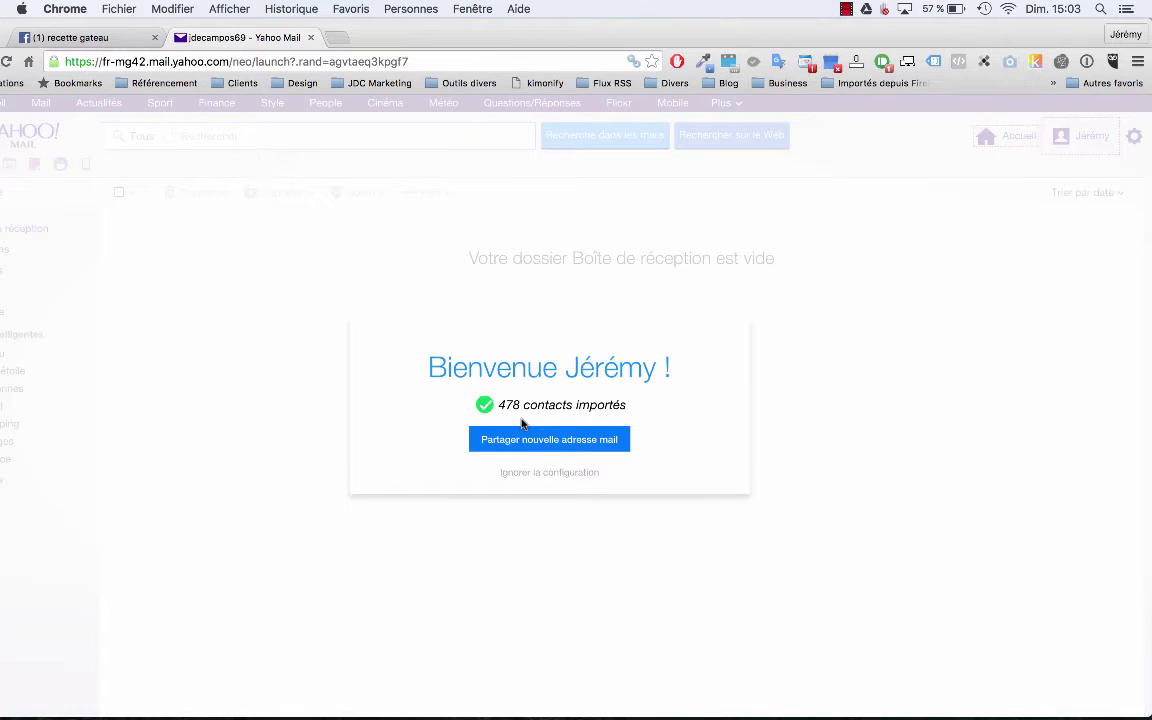
click(553, 472)
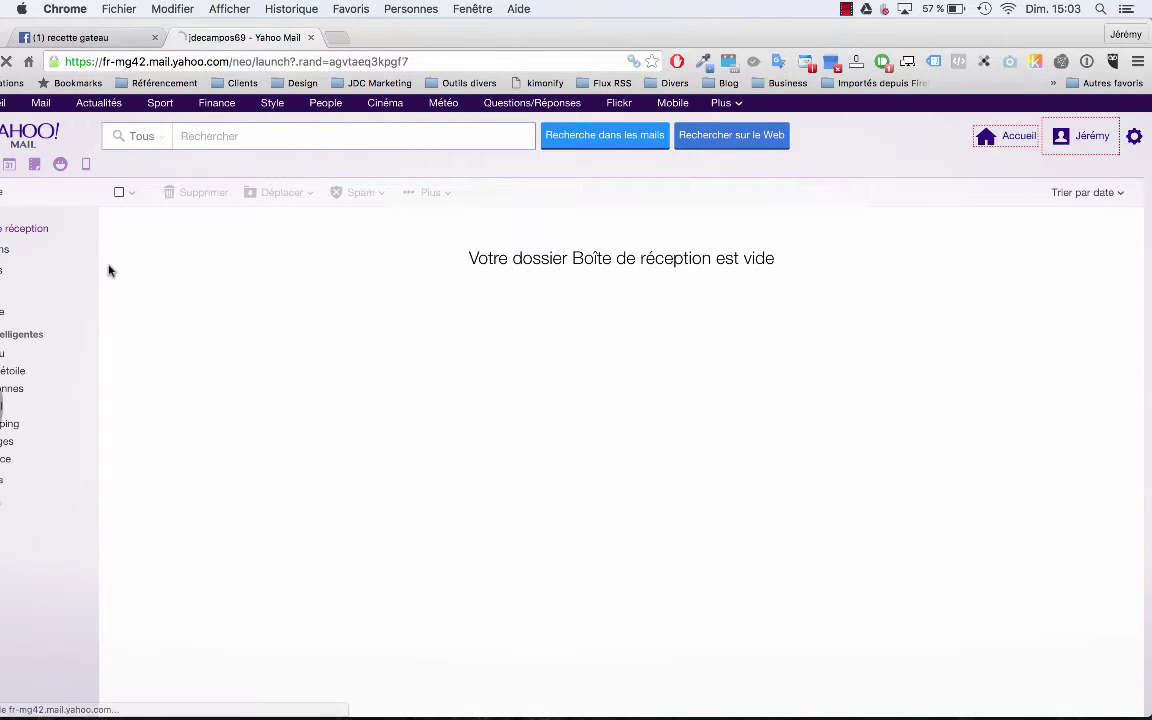
Step: Reopen Yahoo Mail from the Yahoo home page, bring the window's hidden left side into view and open the contacts
click(3, 118)
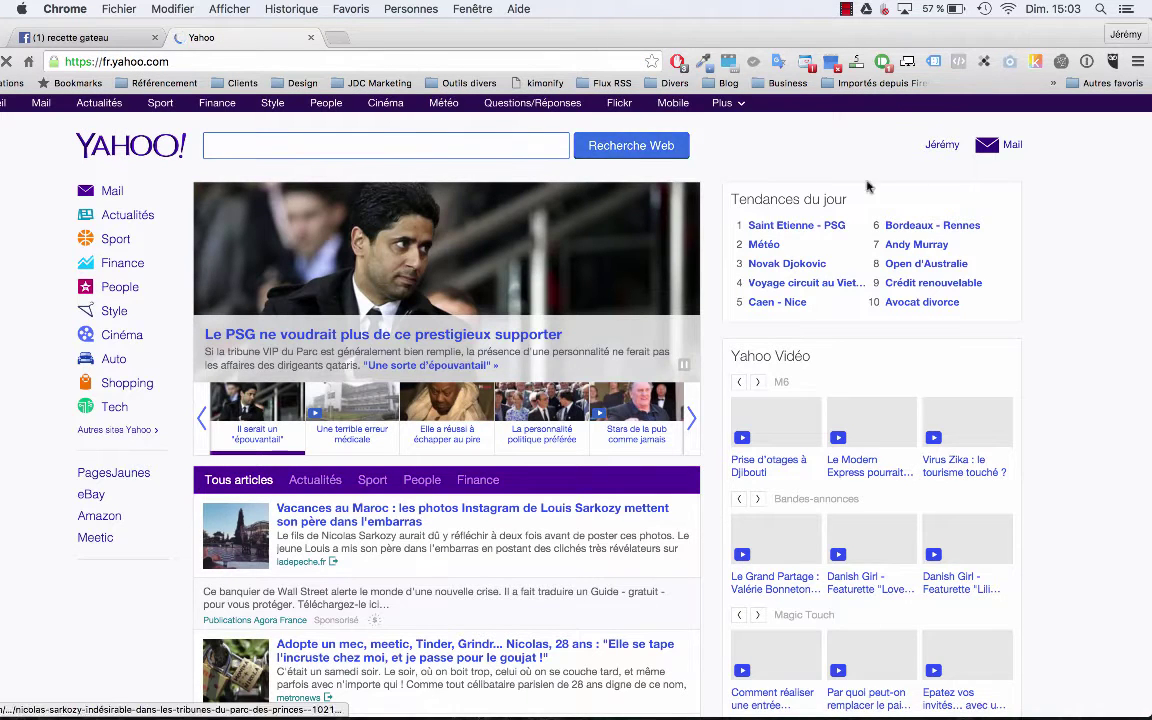
click(1013, 146)
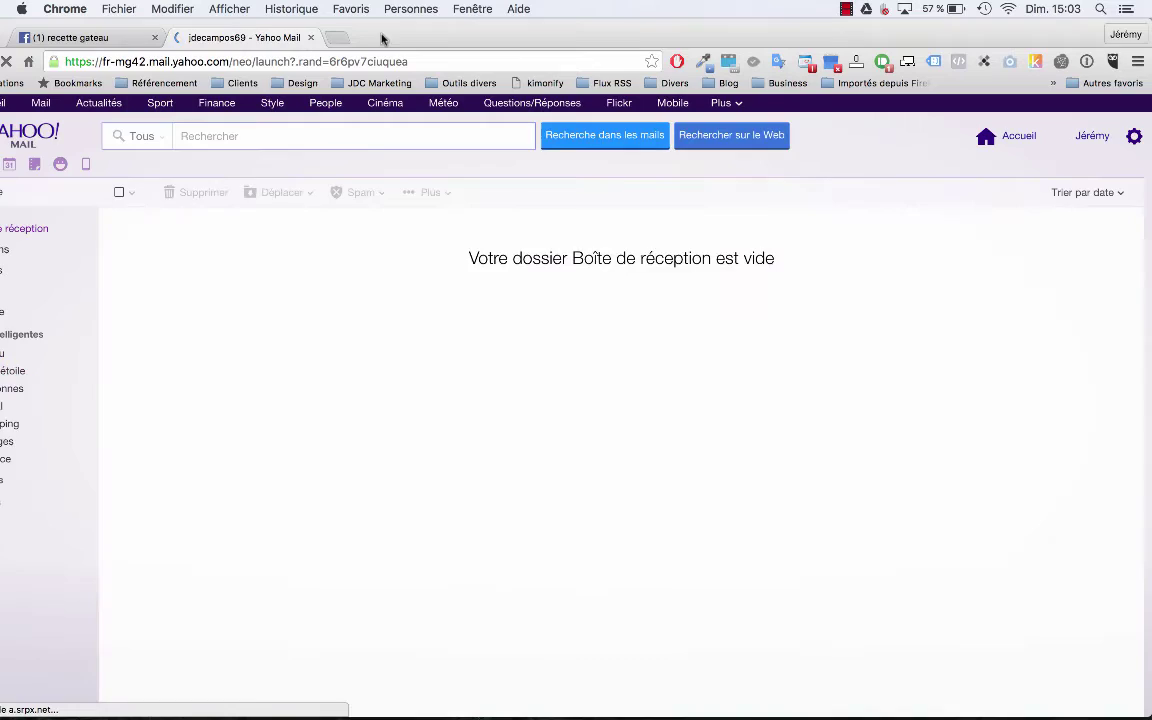
drag(380, 36, 473, 38)
click(771, 211)
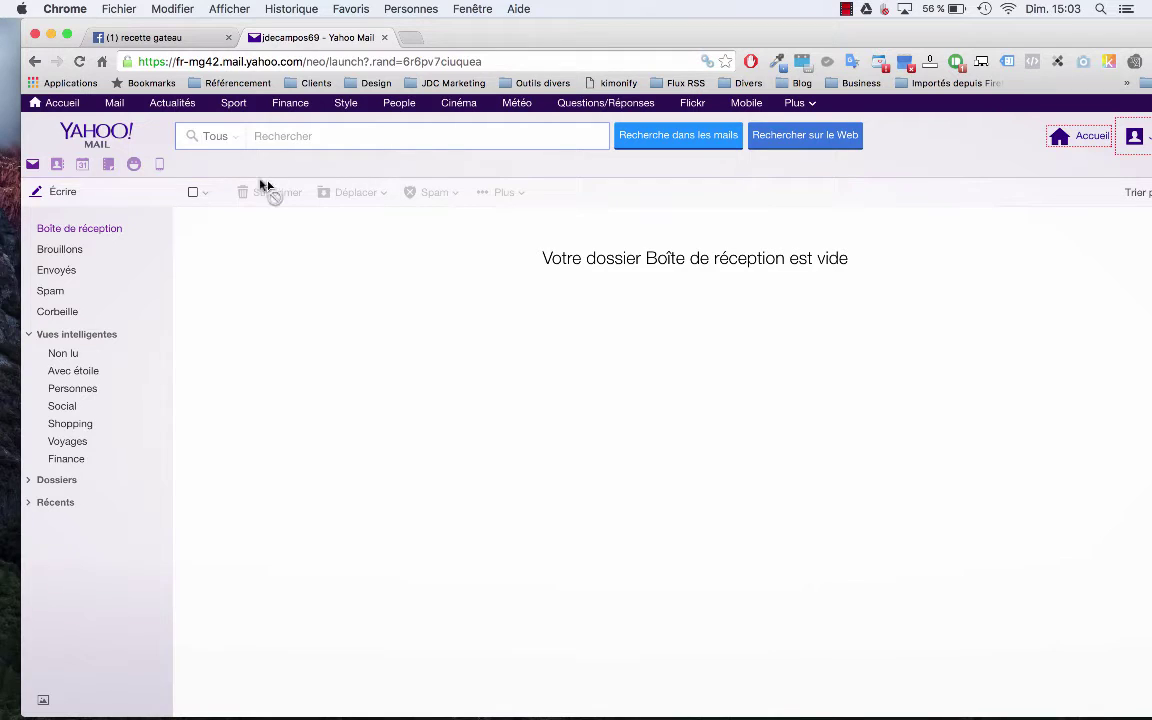
click(57, 165)
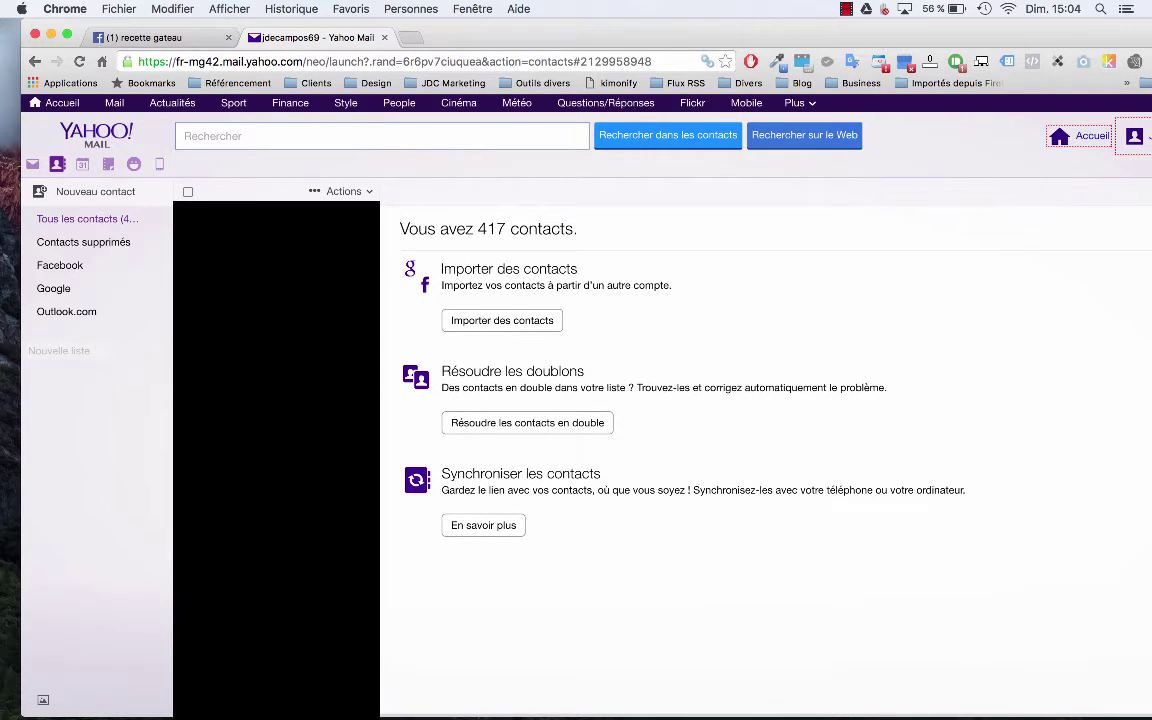
Step: Return from Yahoo Mail to the recette gateau Facebook page and review the comments on the coulant post and the cookies post below it
click(133, 38)
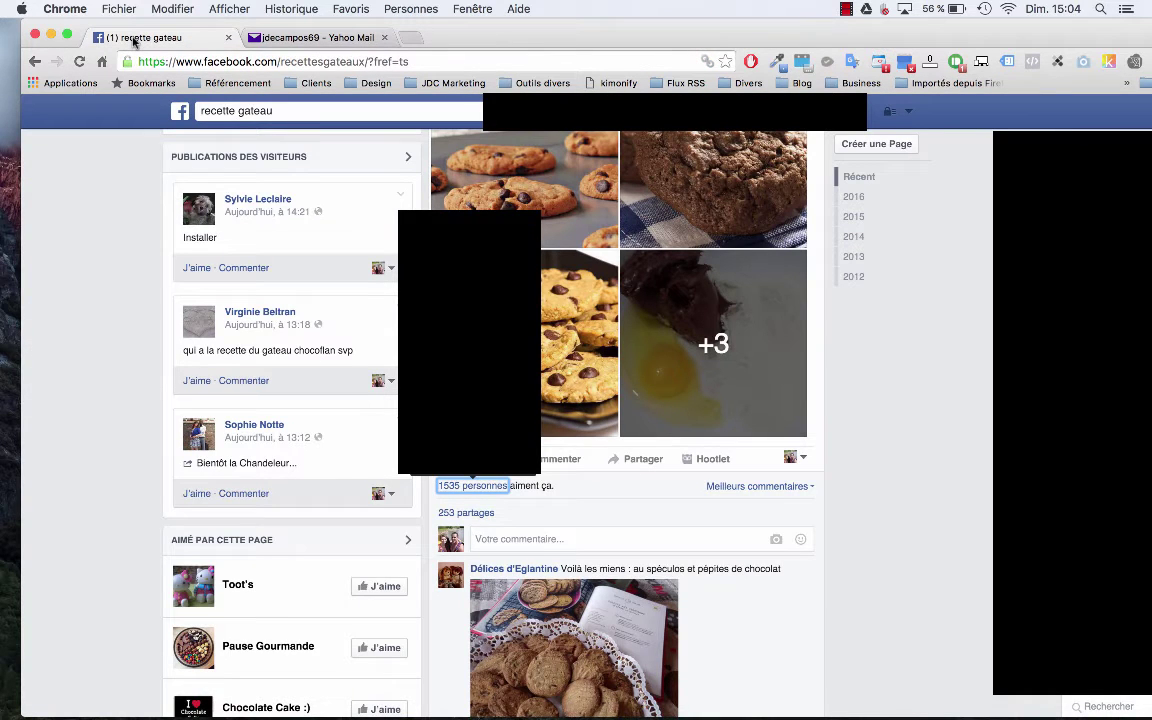
click(294, 32)
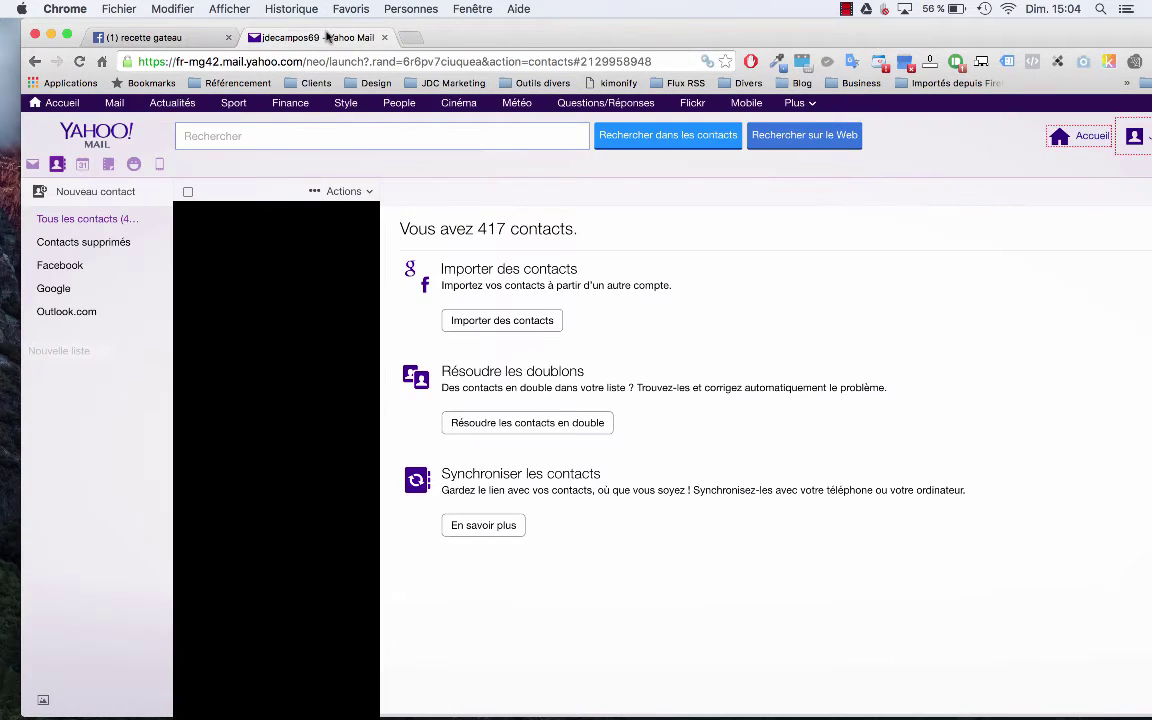
click(172, 33)
scroll(683, 360, down, 10)
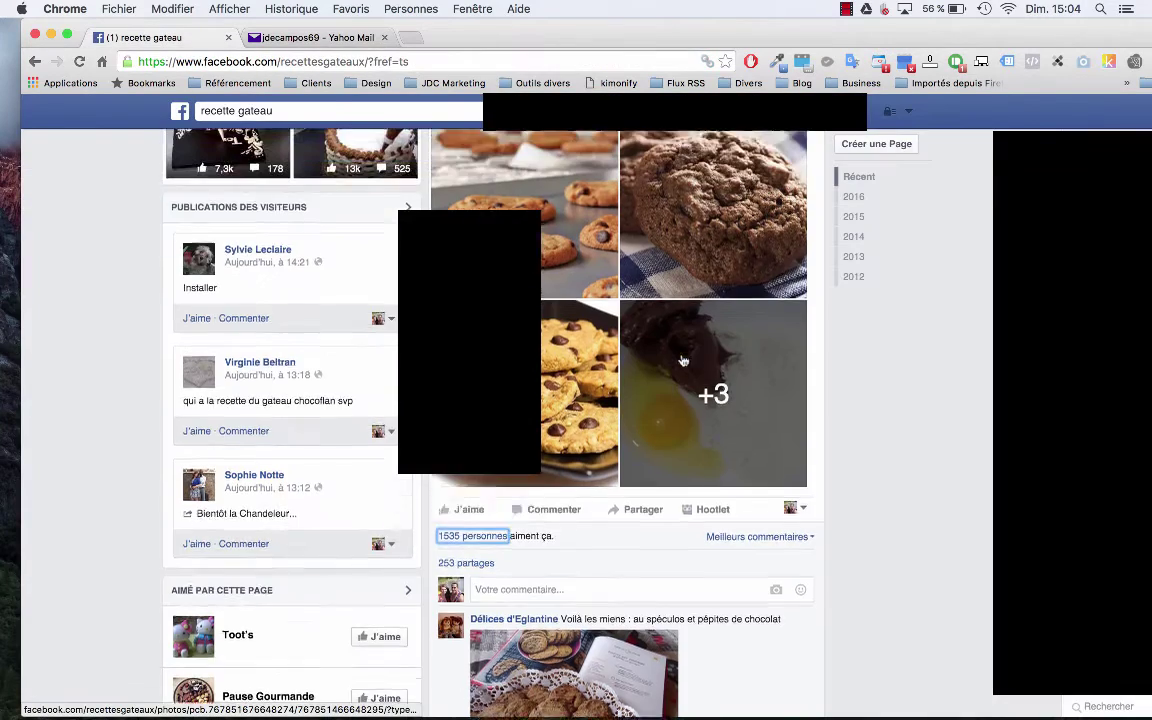
scroll(683, 360, up, 1)
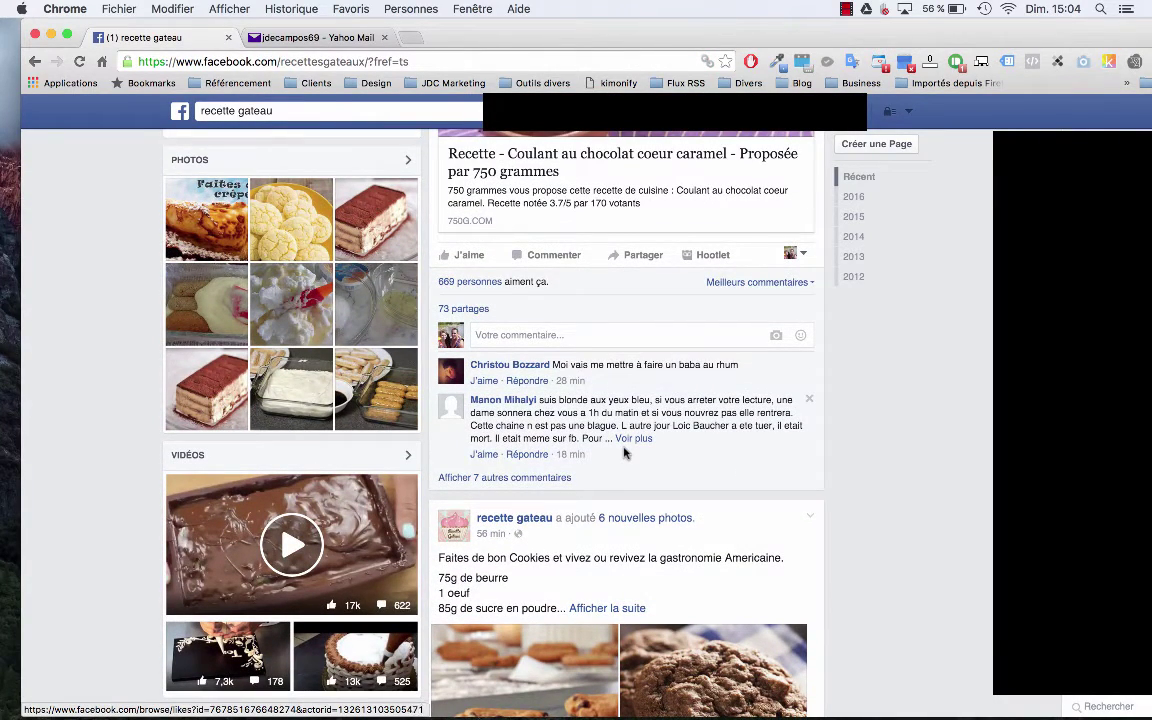
scroll(624, 453, down, 3)
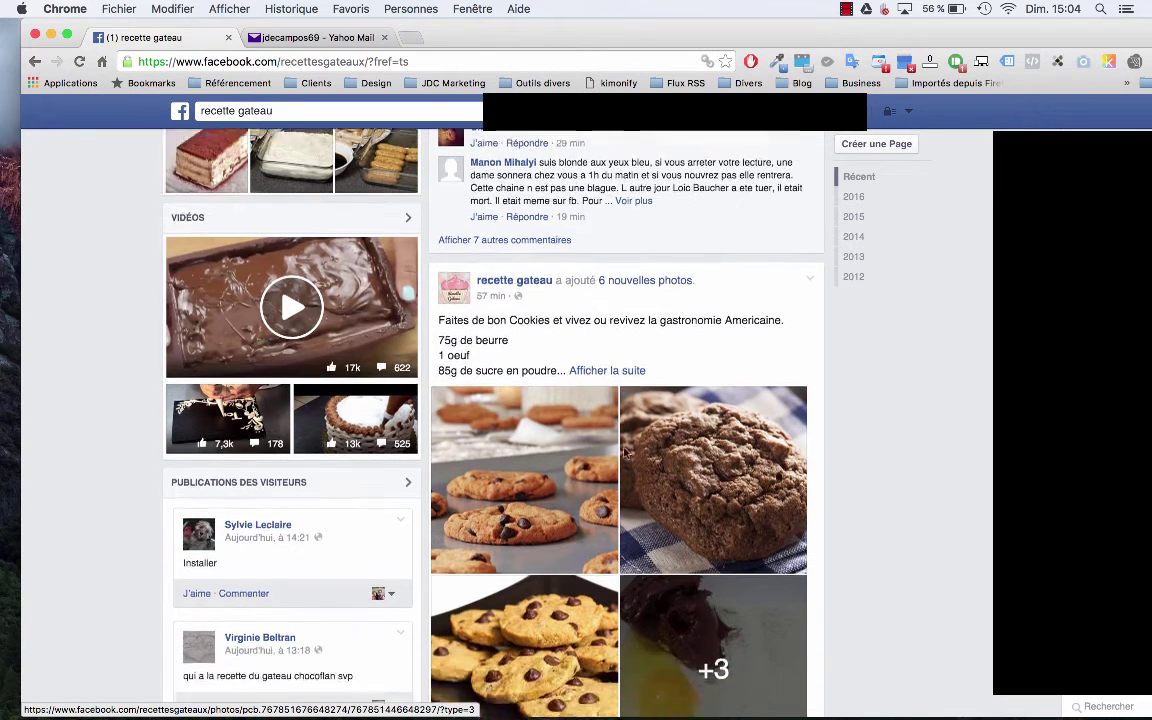
scroll(624, 453, up, 2)
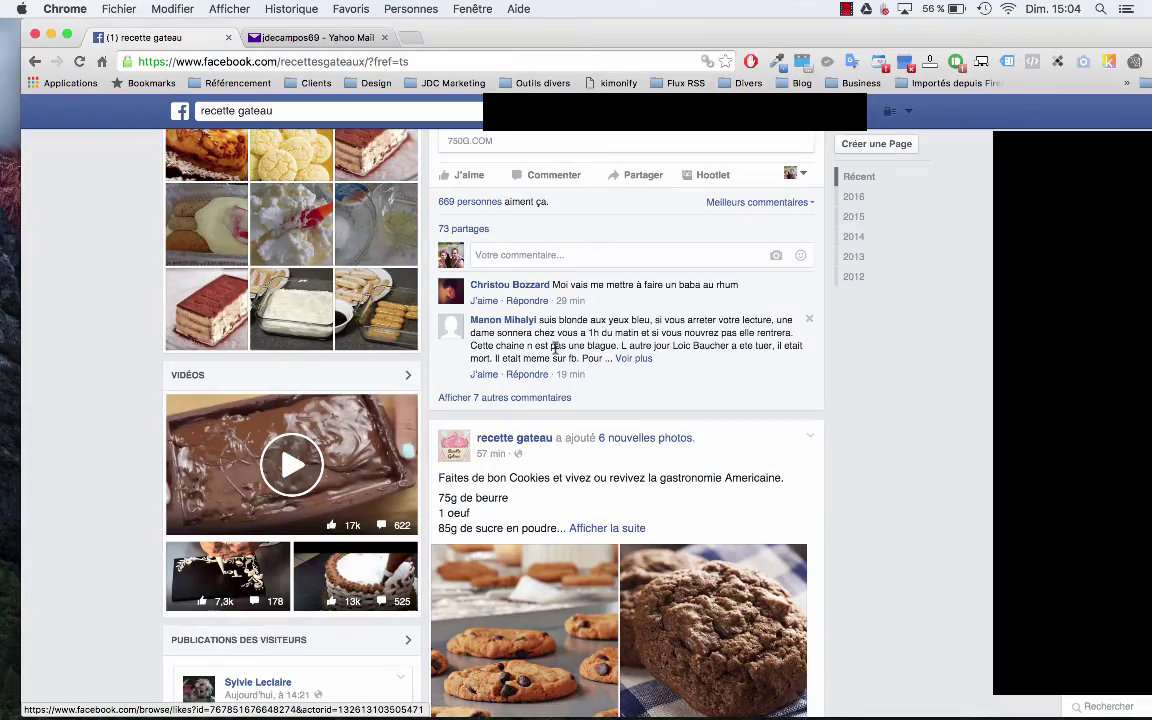